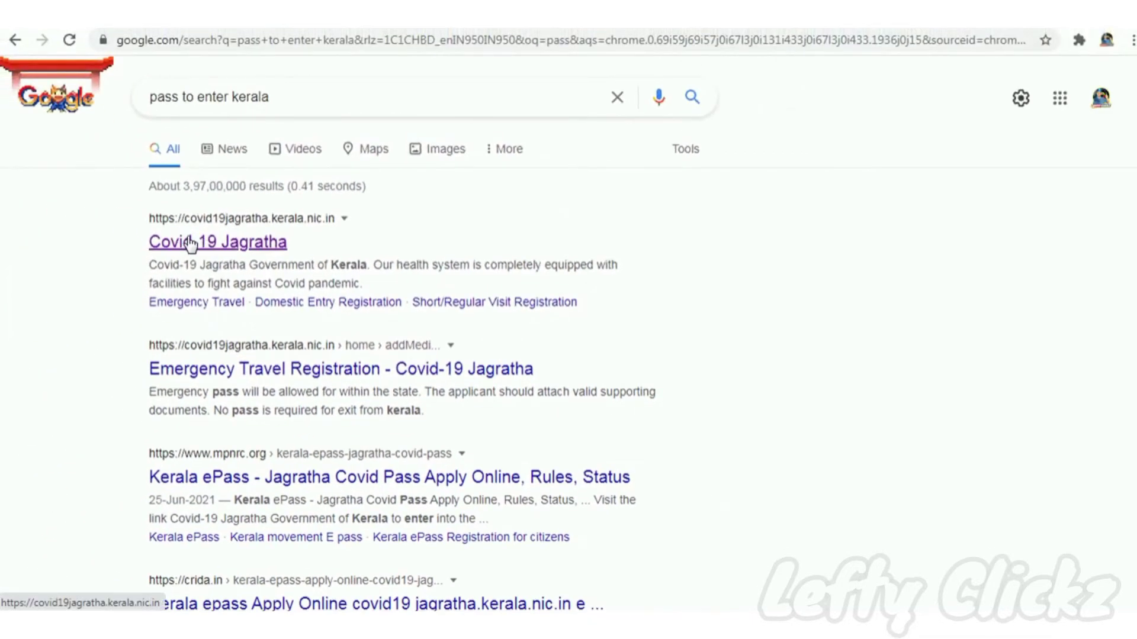
# Open the Covid-19 Jagratha portal and choose Citizen > Visitors Entry > Domestic Entry.
pyautogui.click(189, 242)
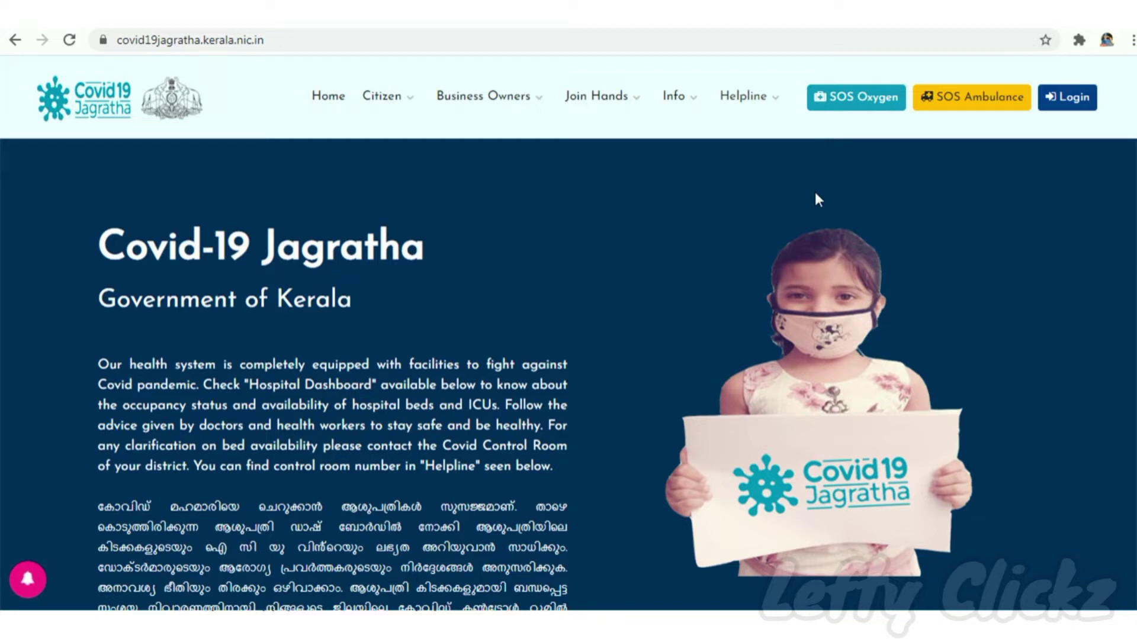
pyautogui.moveTo(384, 95)
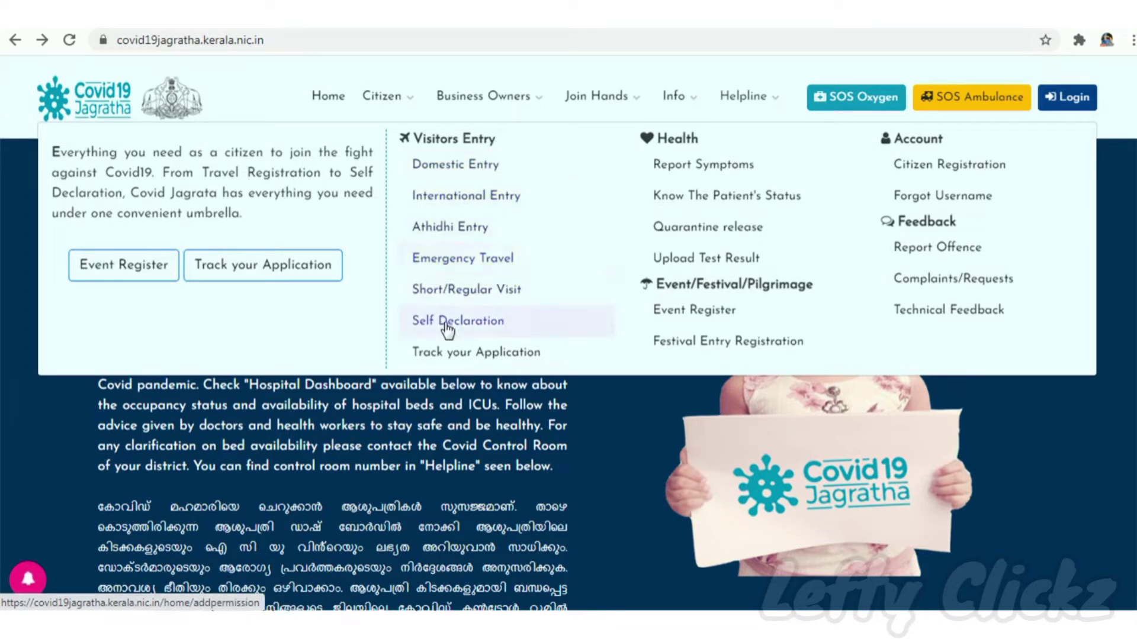
pyautogui.click(424, 167)
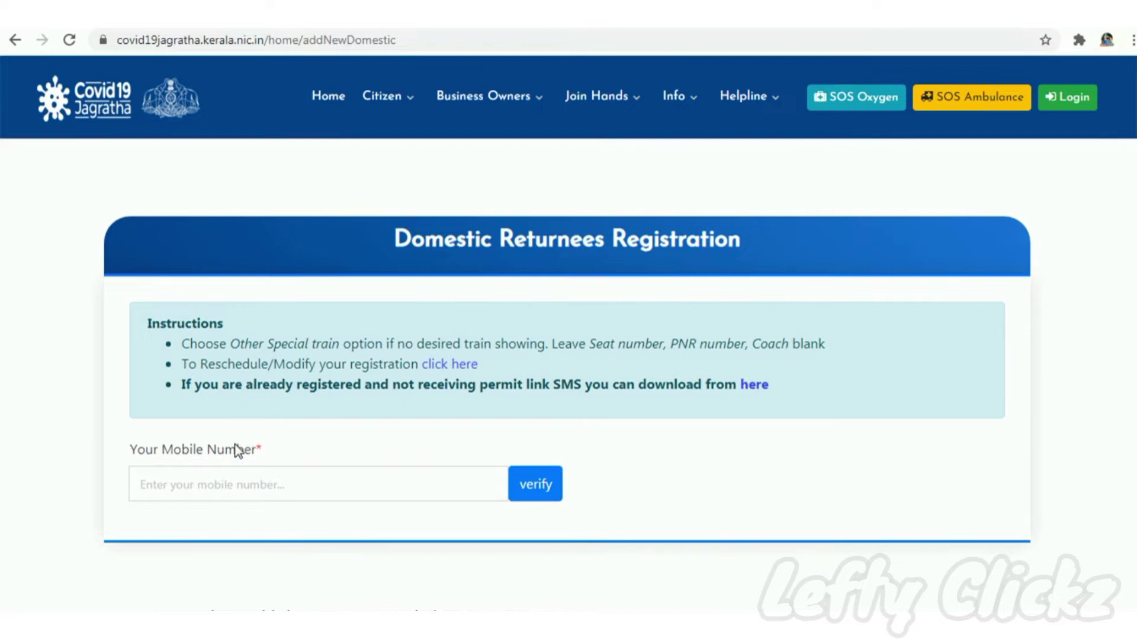
# Enter the saved mobile number and submit the captcha to get an OTP.
pyautogui.click(158, 487)
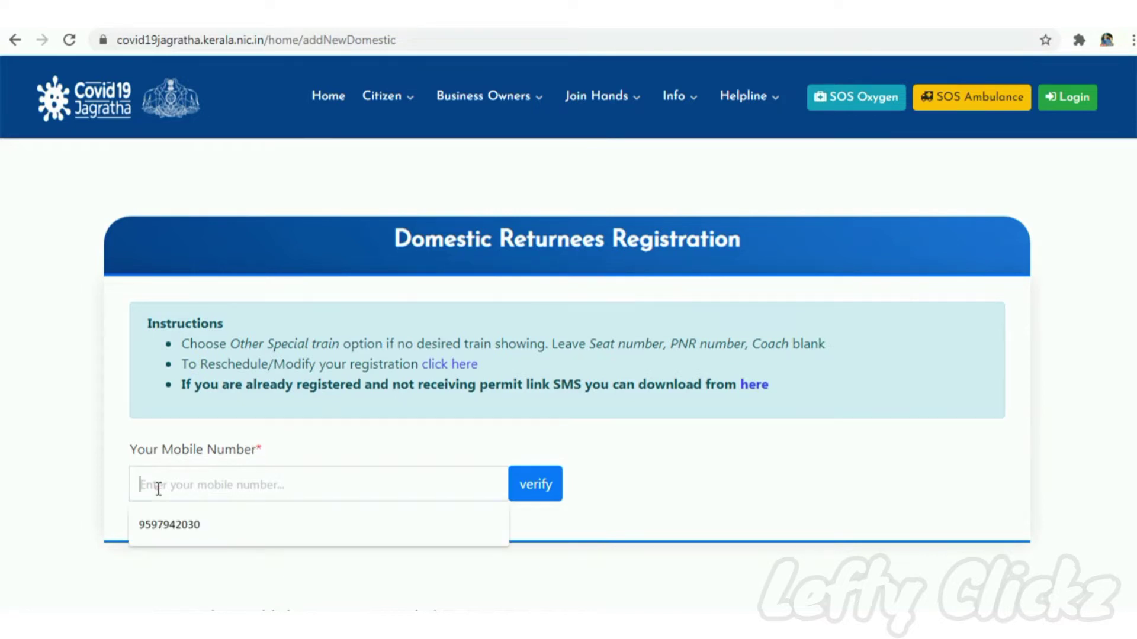
pyautogui.click(166, 520)
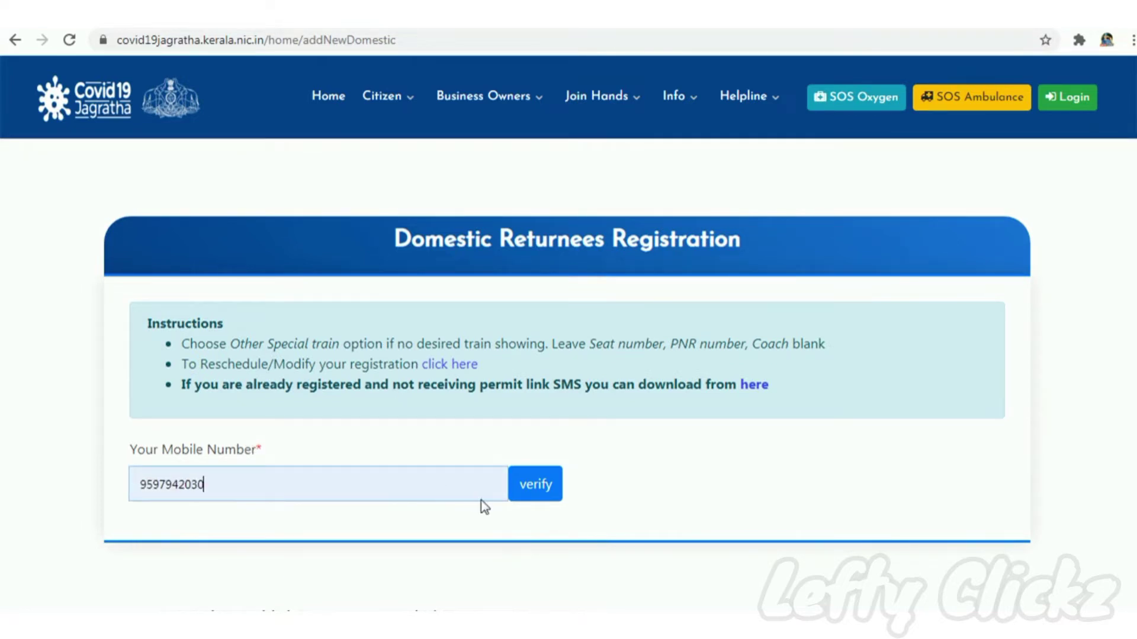
pyautogui.click(515, 497)
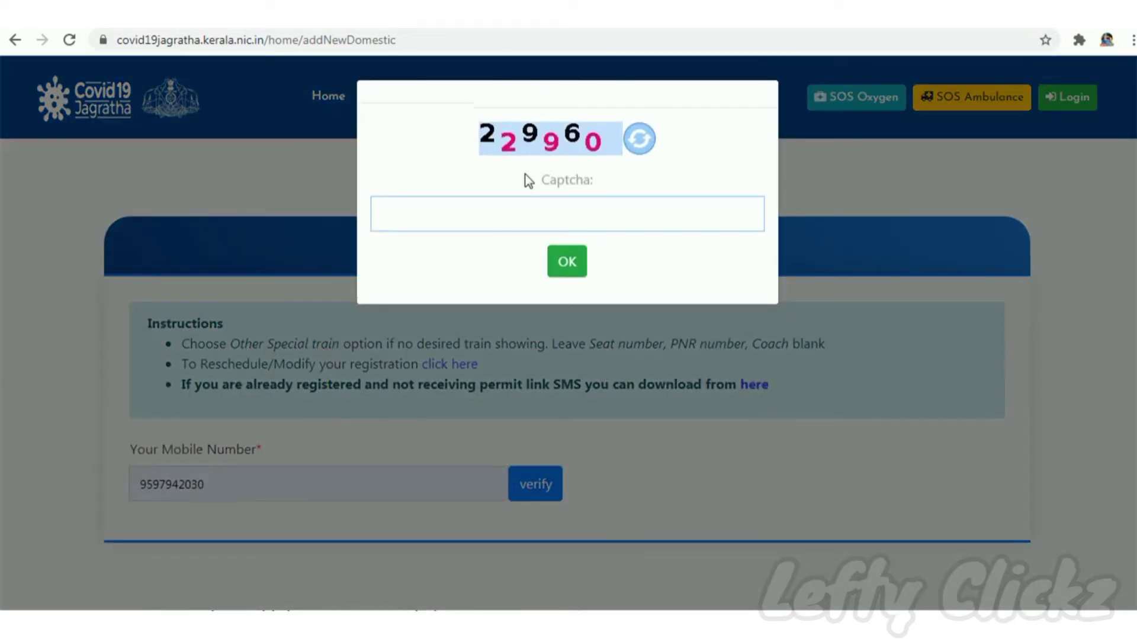
pyautogui.click(574, 270)
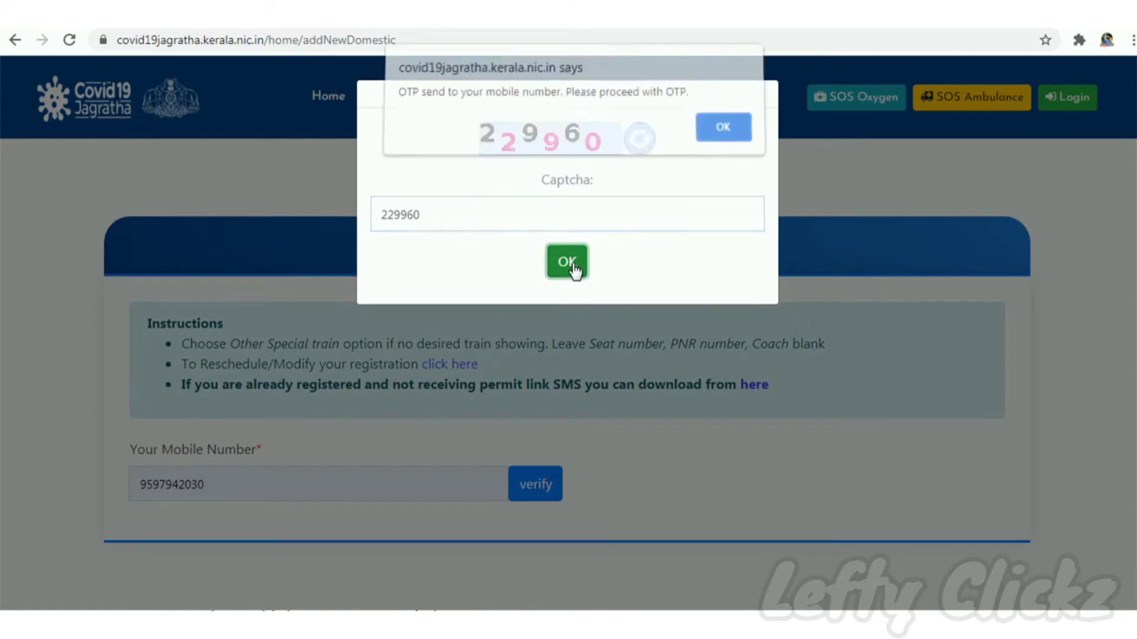
pyautogui.click(709, 137)
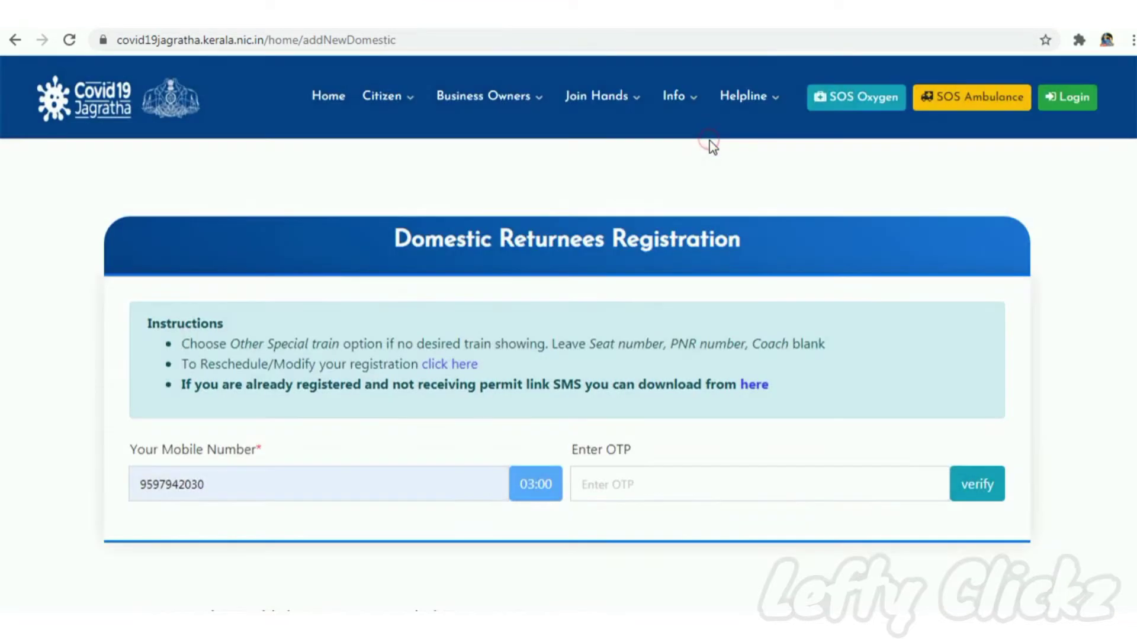
# Enter the received OTP and verify the mobile number.
pyautogui.click(593, 472)
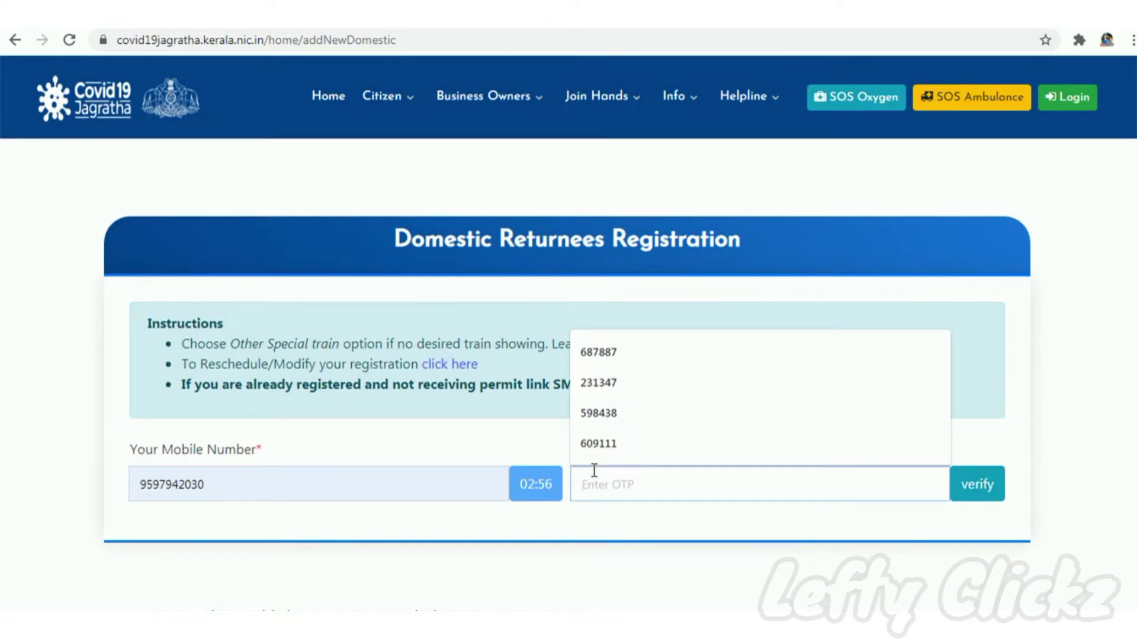
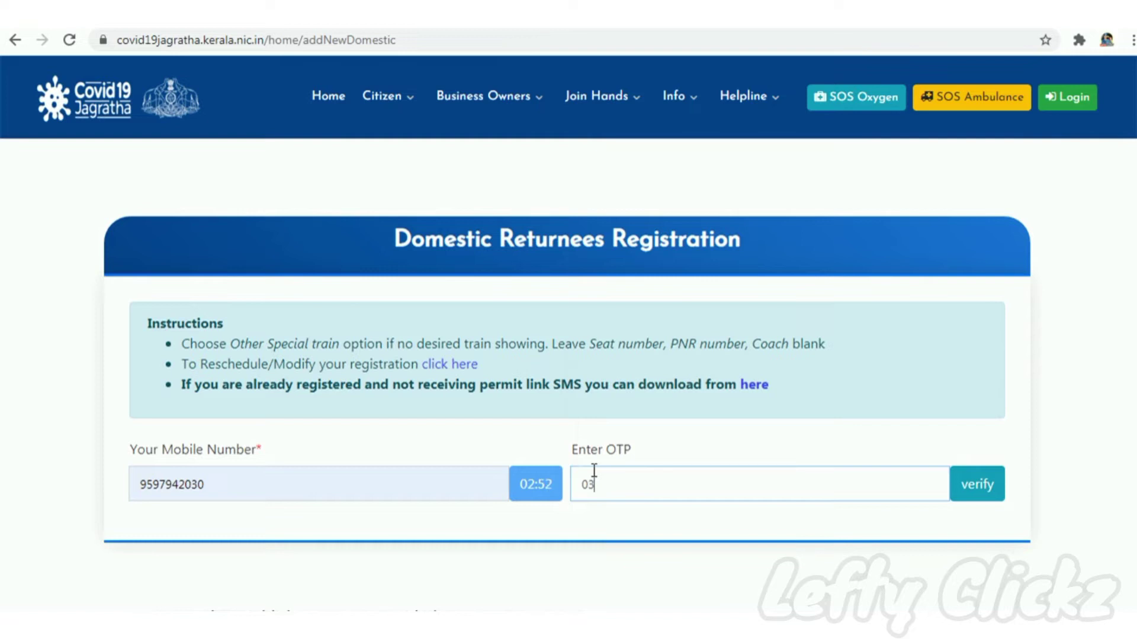
pyautogui.click(1001, 491)
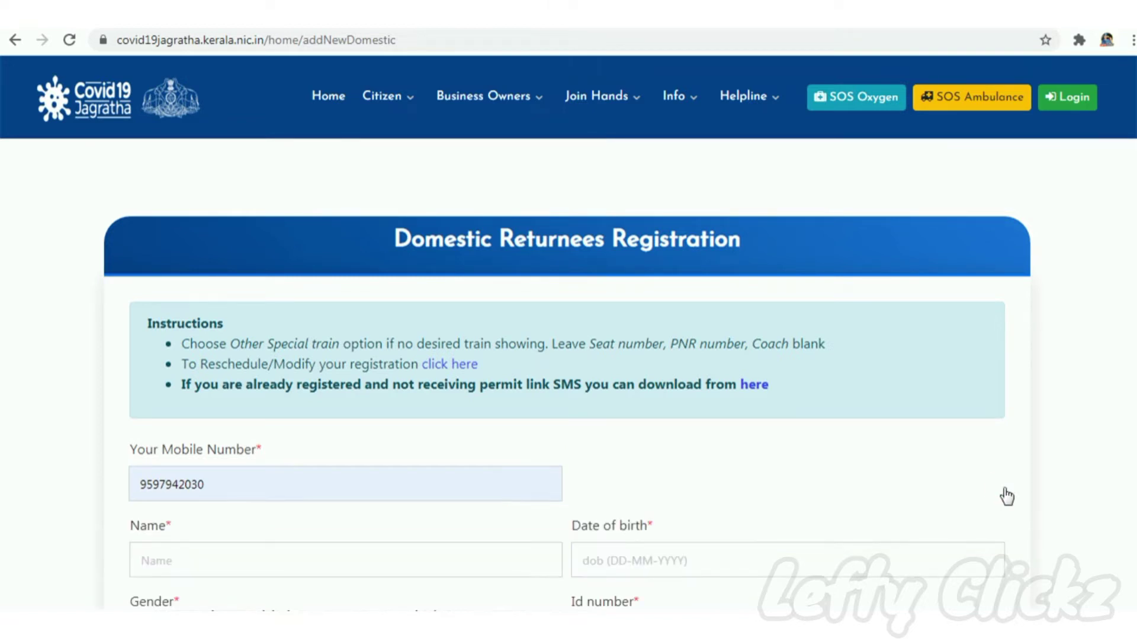
# Fill in the saved name, date of birth and ID number, with gender Male.
pyautogui.scroll(-5, 1063, 464)
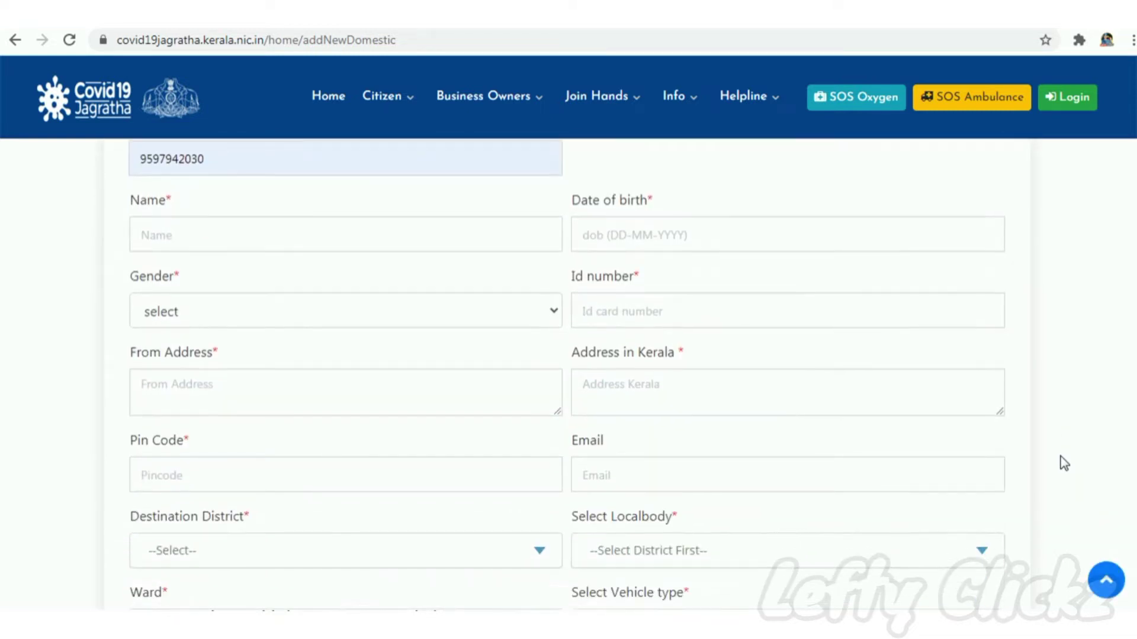
pyautogui.click(249, 230)
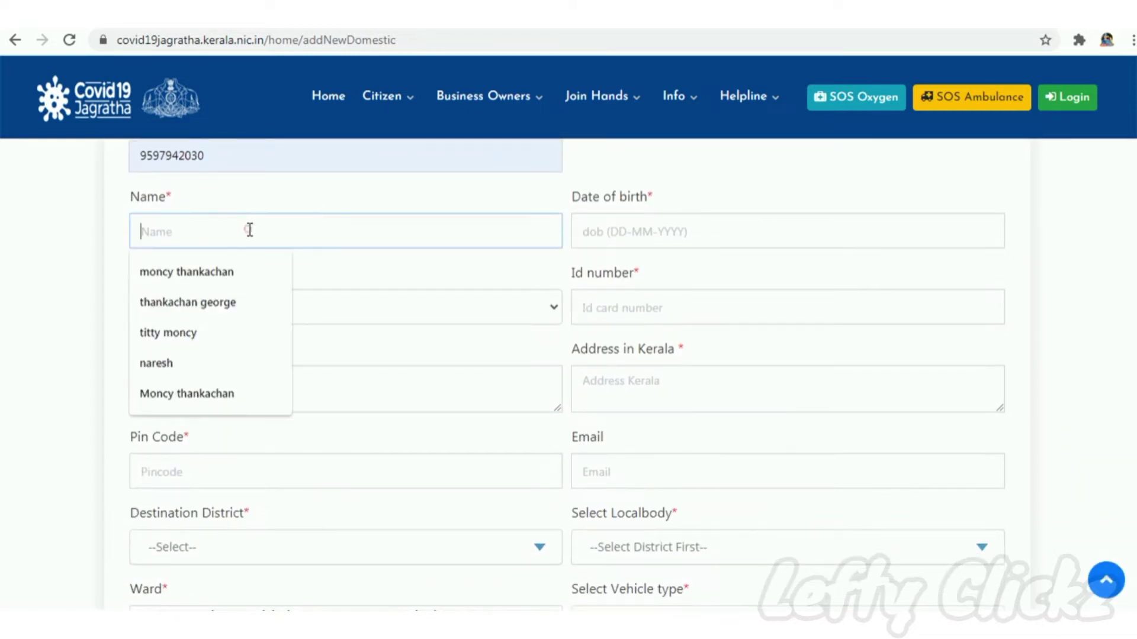
pyautogui.click(225, 272)
pyautogui.click(587, 231)
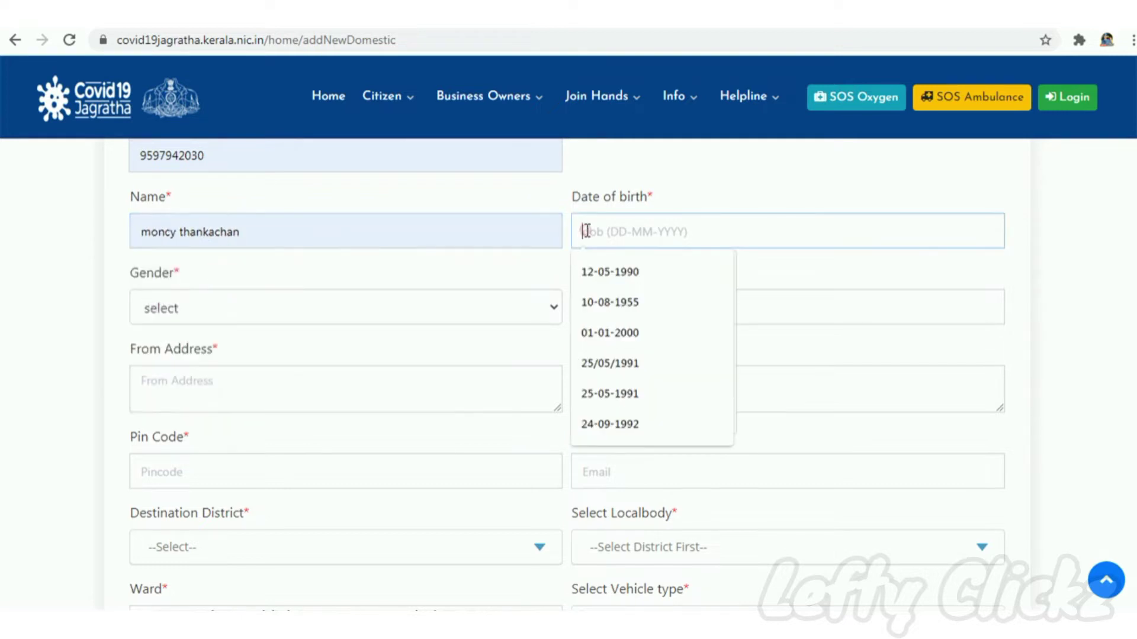
pyautogui.click(611, 274)
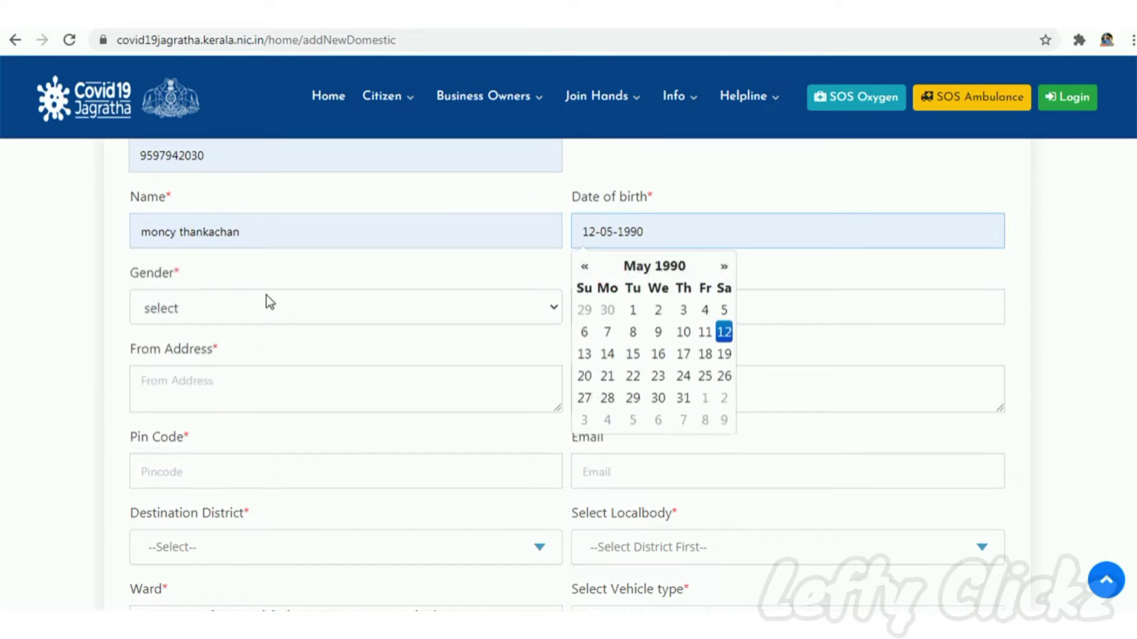
pyautogui.click(236, 298)
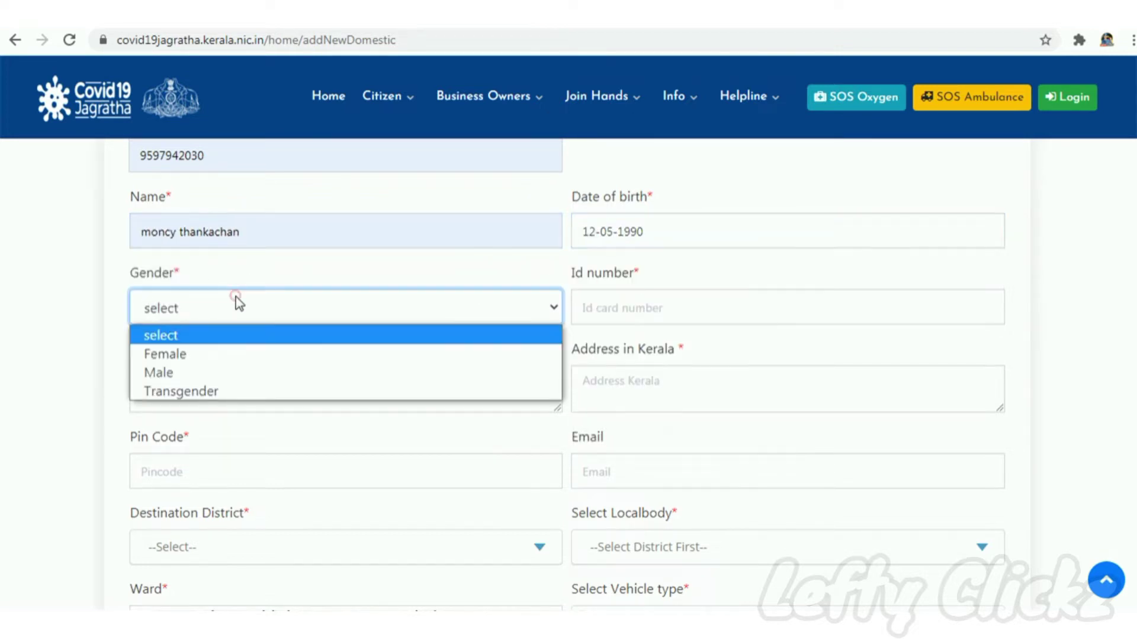
pyautogui.click(225, 373)
pyautogui.press('Tab')
pyautogui.press('Down')
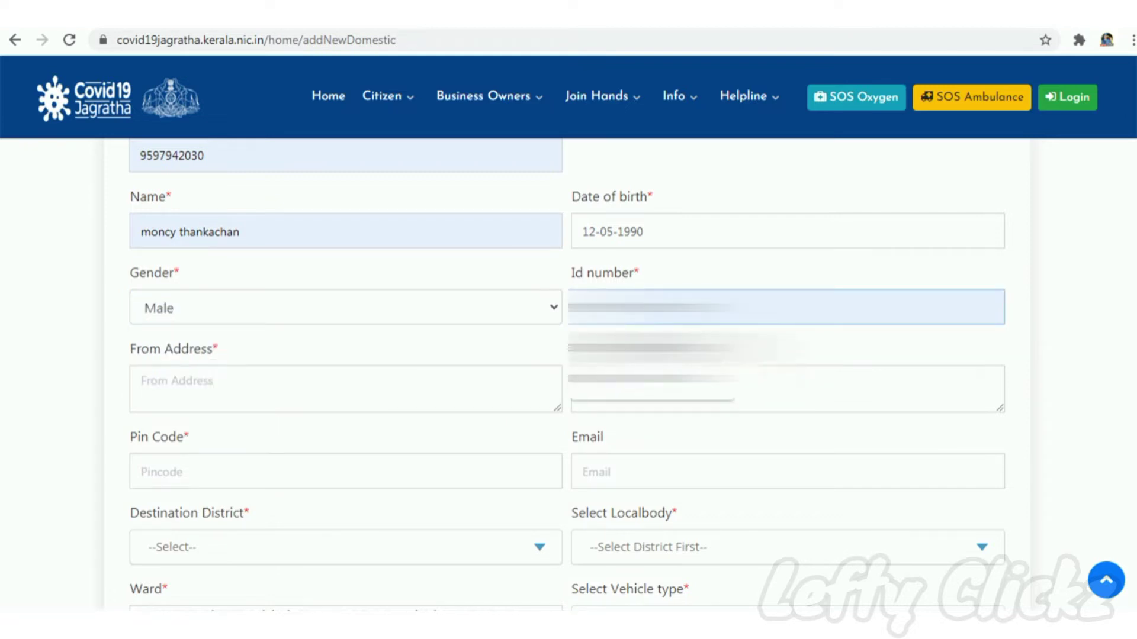
pyautogui.press('Return')
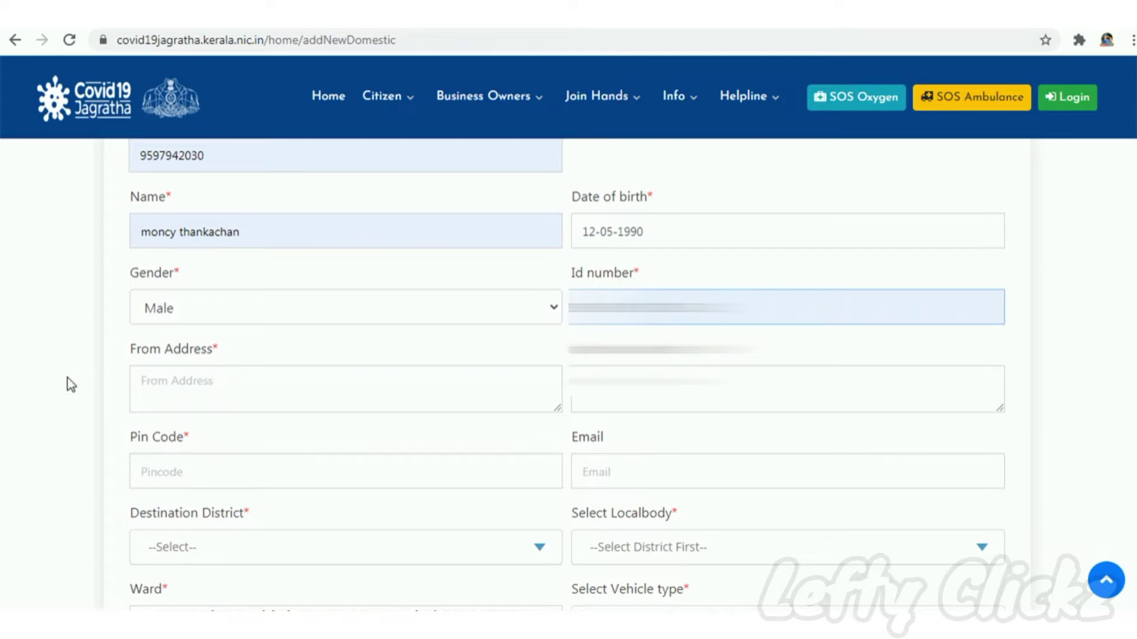
# Type the home address and paste the saved address in Kerala.
pyautogui.click(138, 383)
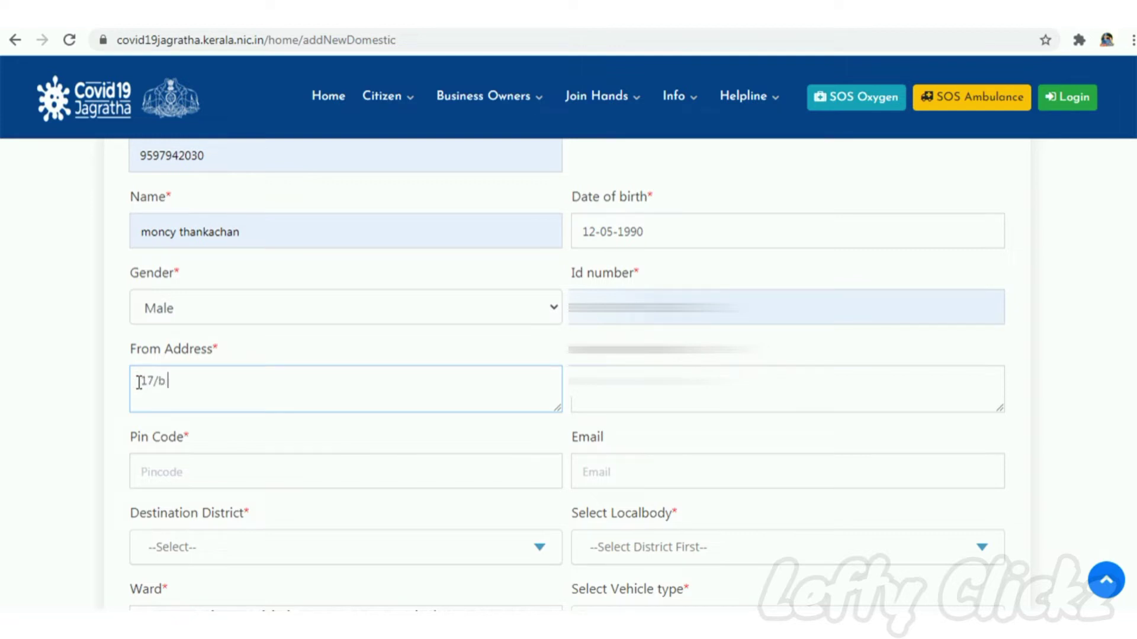
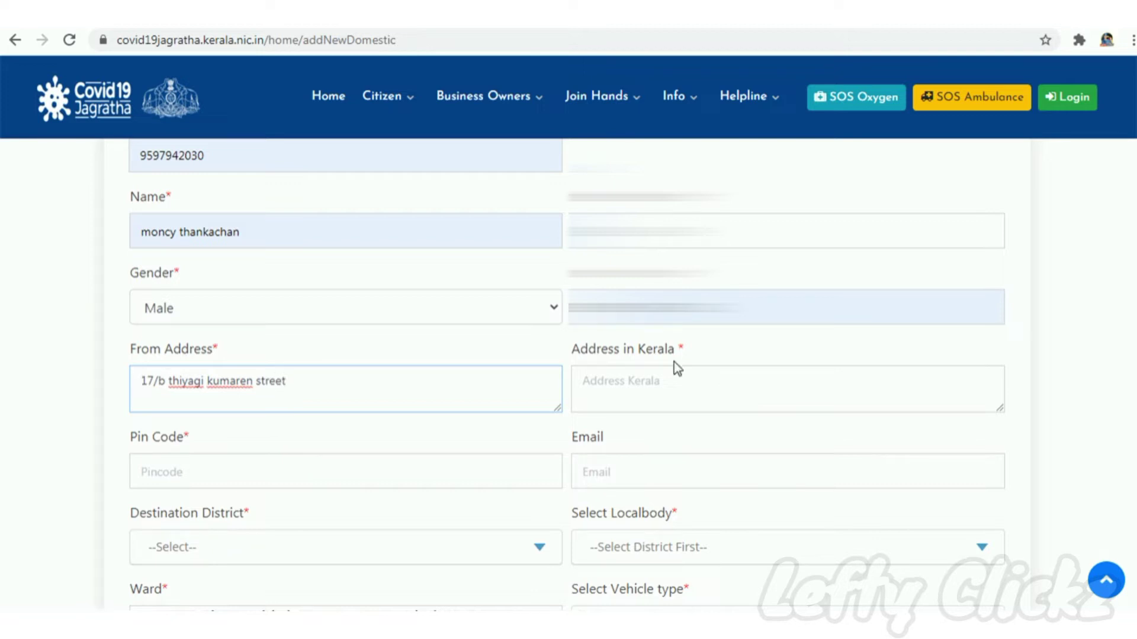
pyautogui.click(613, 374)
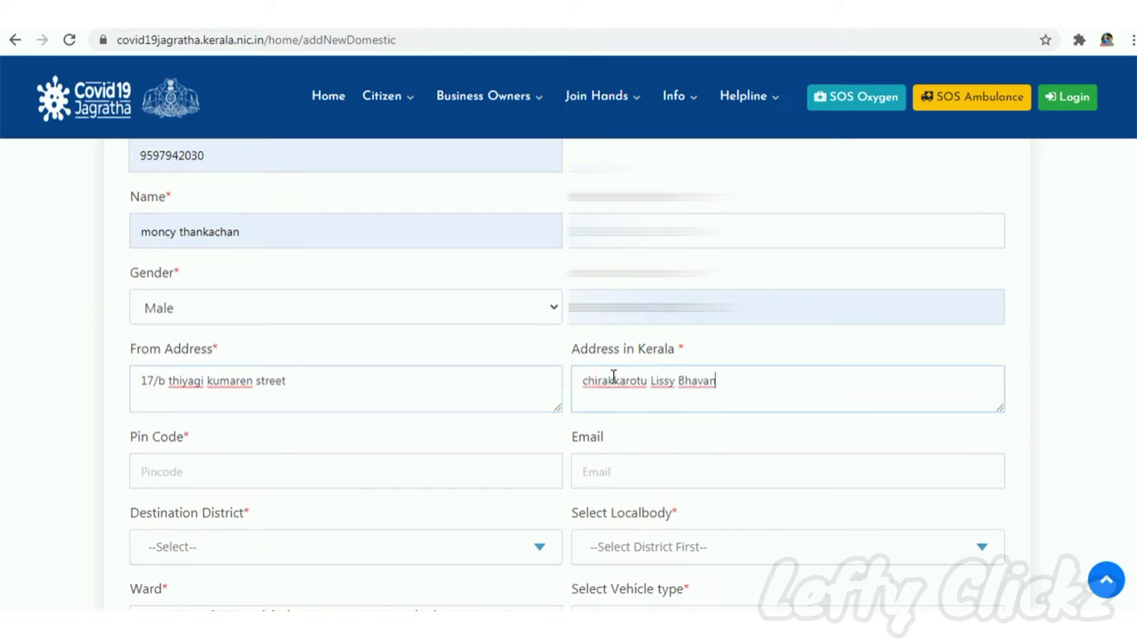
pyautogui.scroll(-3, 1053, 331)
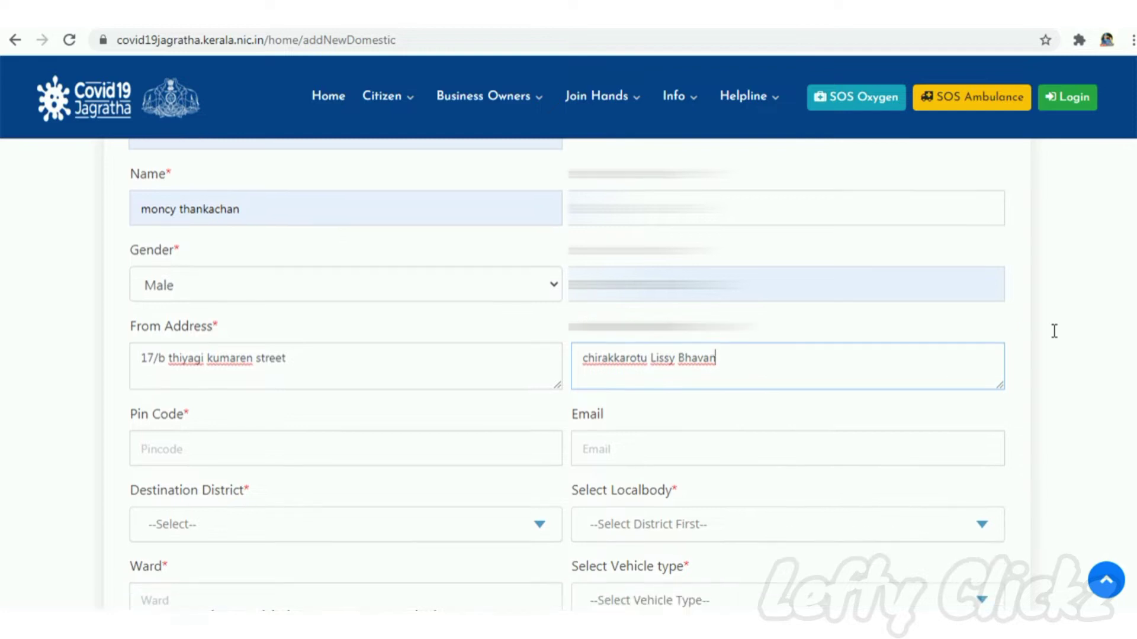
pyautogui.scroll(-1, 1054, 331)
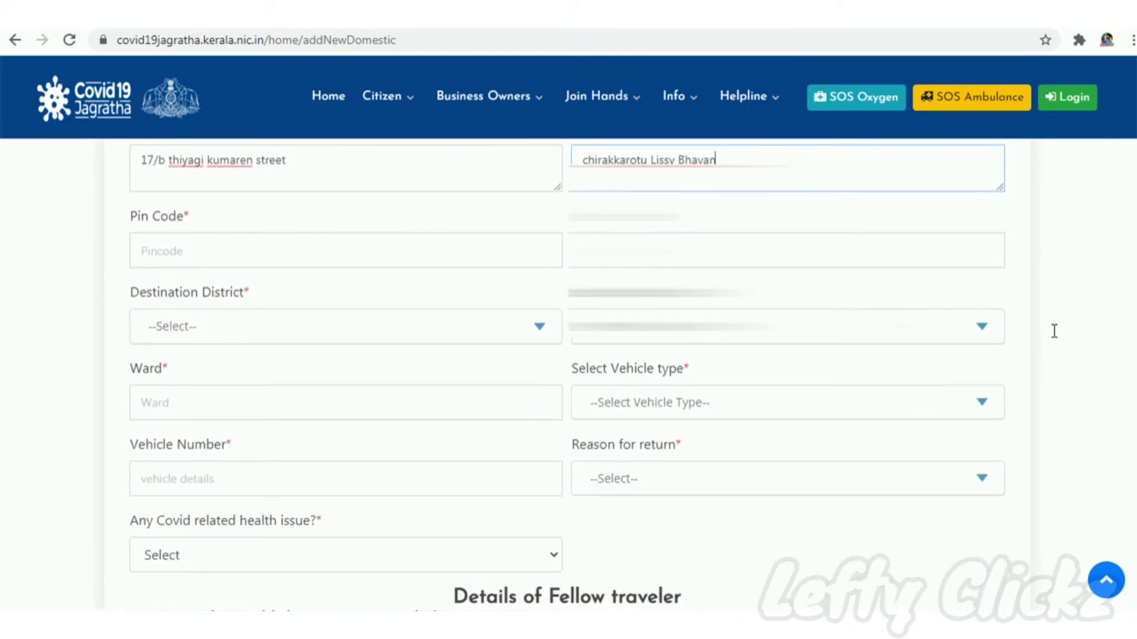
# Fill in the saved pin code and e-mail, and set destination district KOLLAM.
pyautogui.click(208, 248)
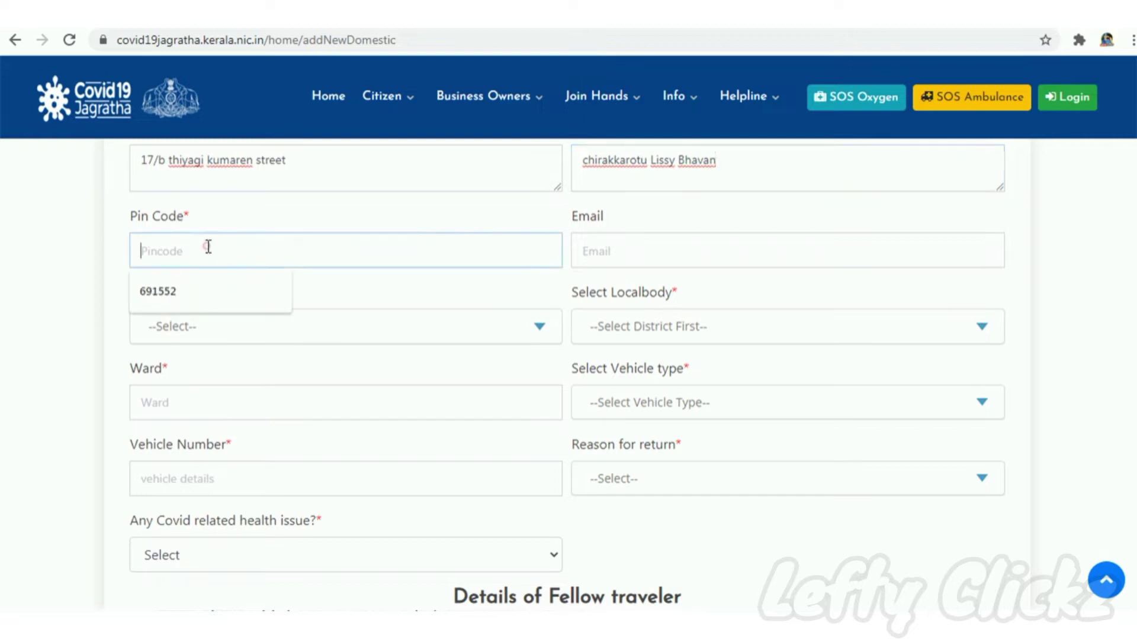
pyautogui.click(194, 292)
pyautogui.click(585, 247)
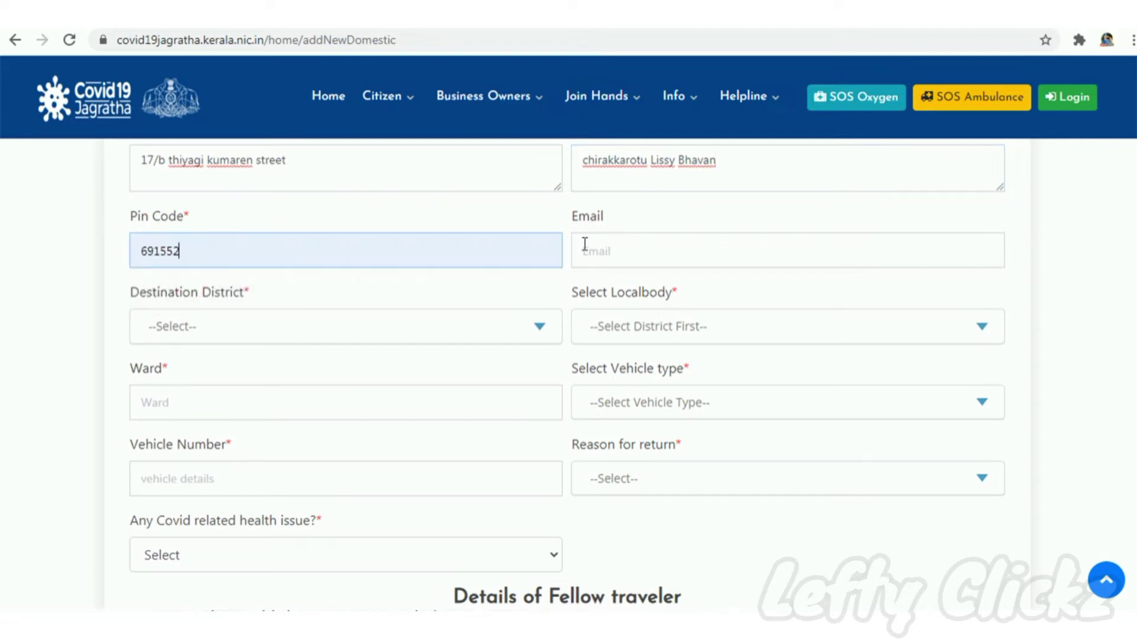
pyautogui.click(589, 290)
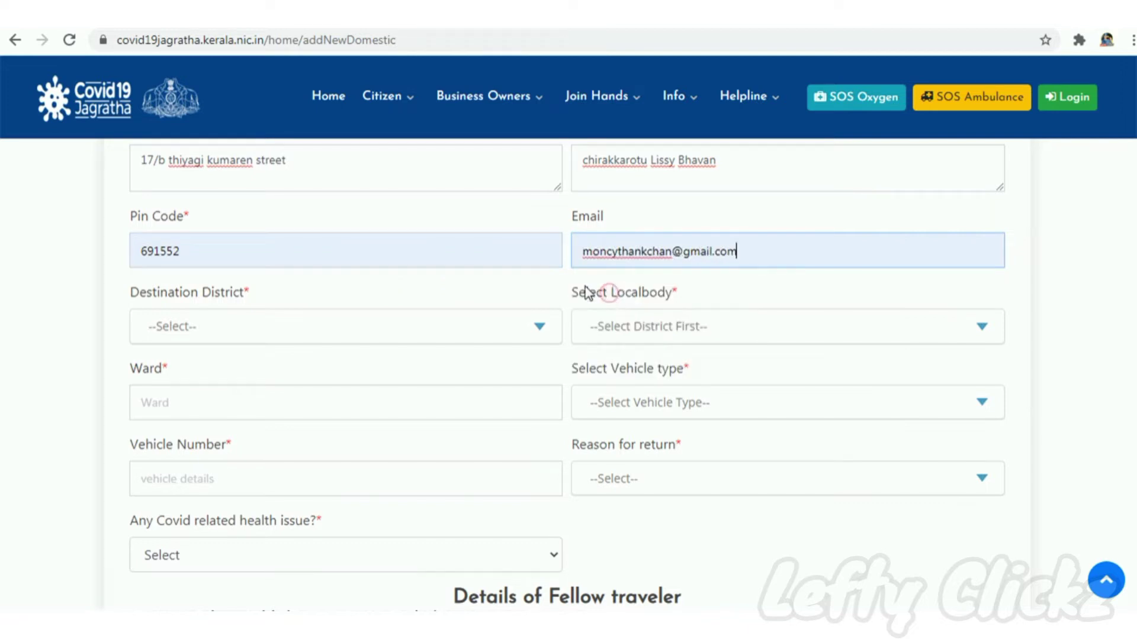
pyautogui.click(181, 330)
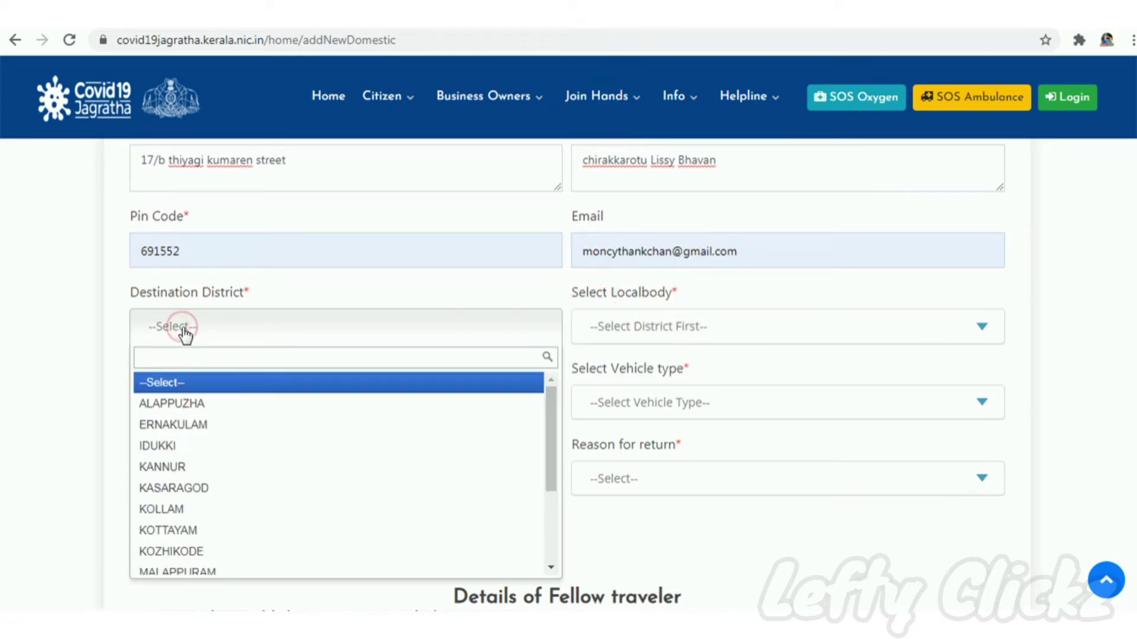
pyautogui.click(179, 510)
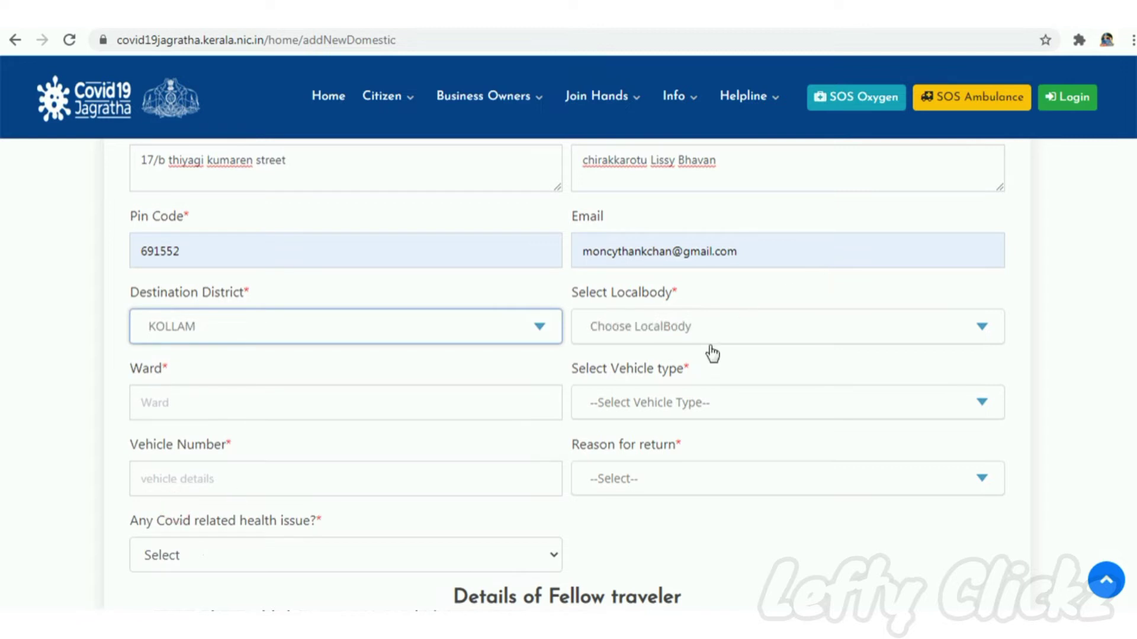
# Set local body Poruvazhy, ward 6, and vehicle type Small car (5 maximum capacity).
pyautogui.click(713, 344)
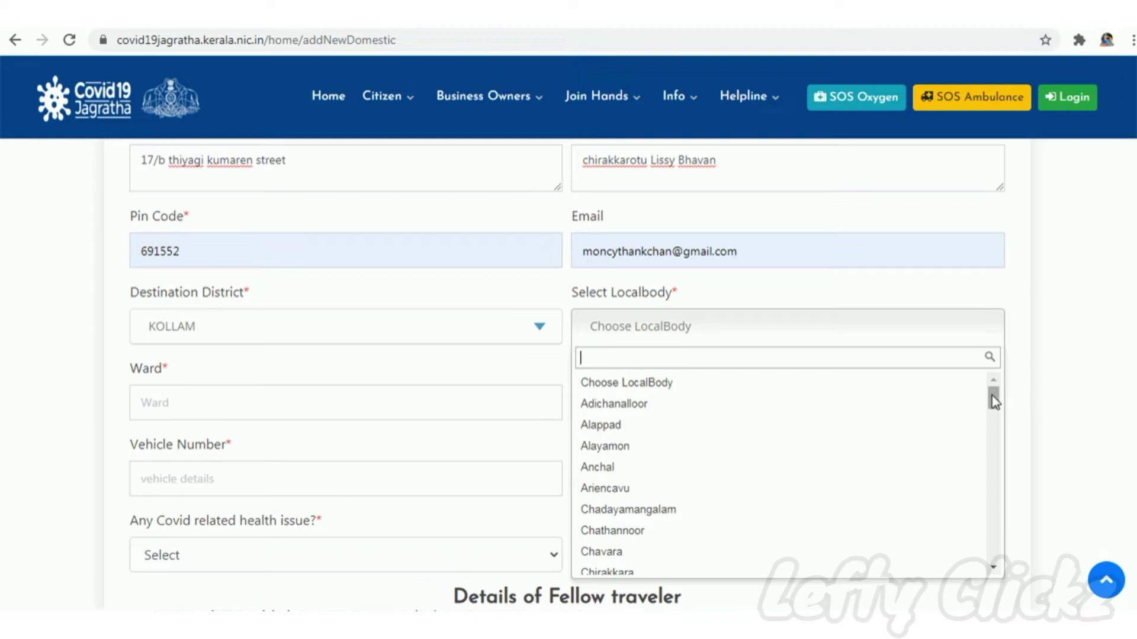
pyautogui.moveTo(994, 401); pyautogui.dragTo(996, 485)
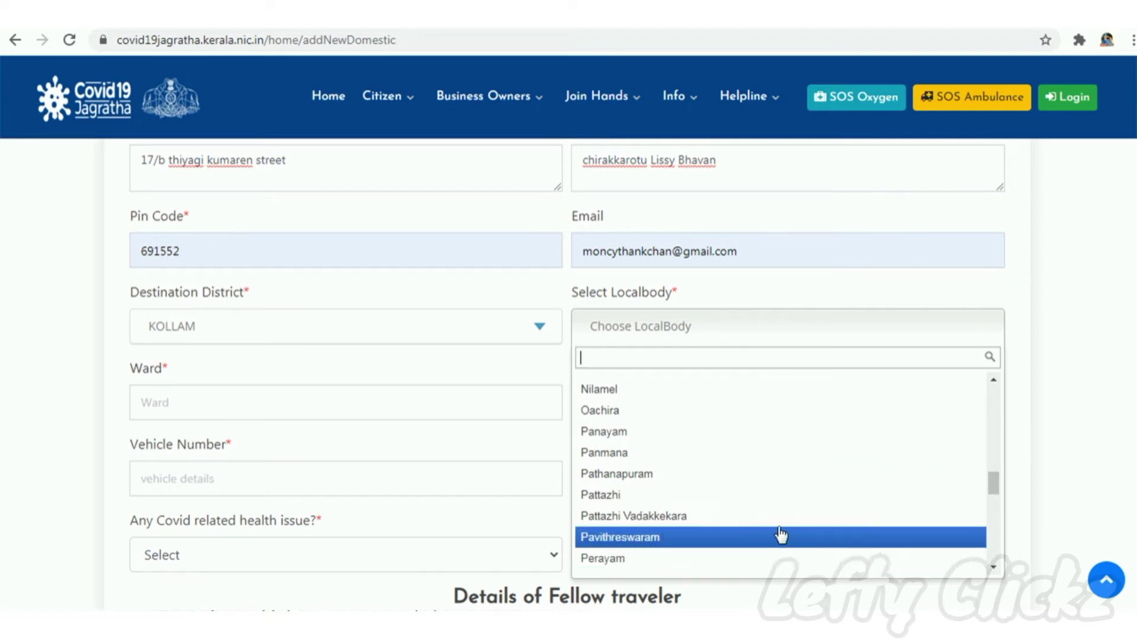
pyautogui.moveTo(992, 477); pyautogui.dragTo(994, 502)
pyautogui.click(592, 530)
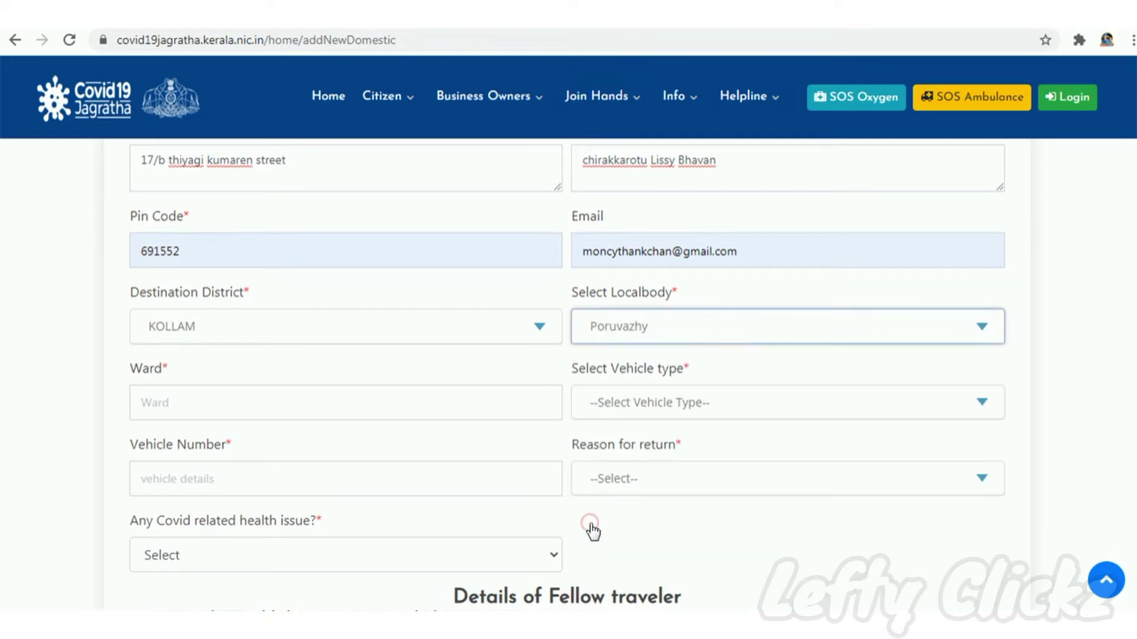
pyautogui.click(160, 390)
pyautogui.write('6')
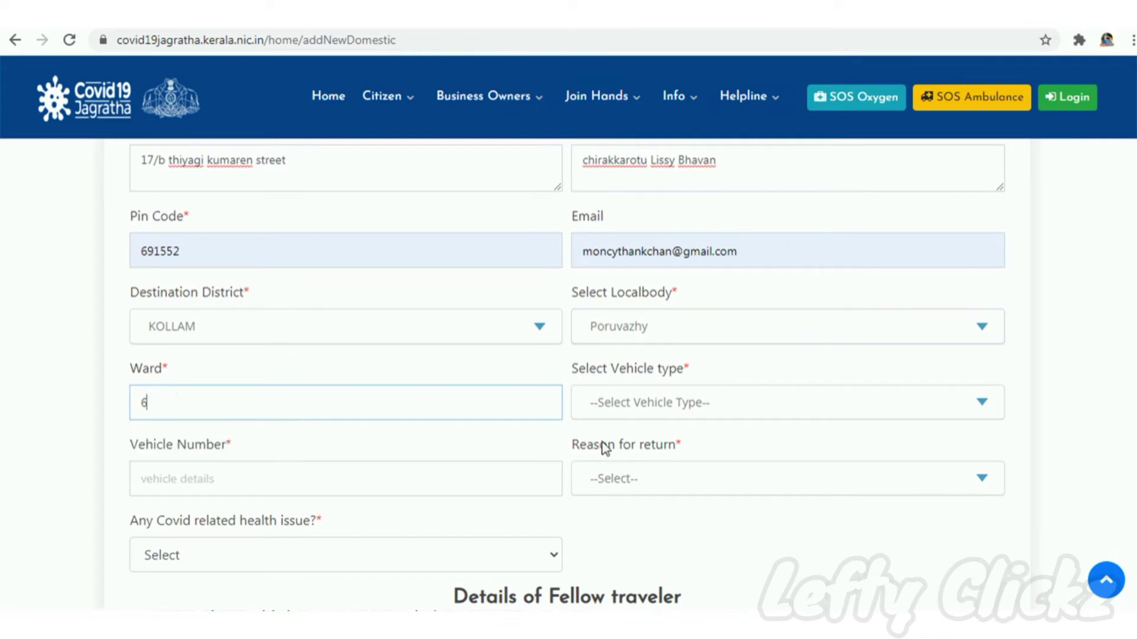
pyautogui.click(622, 406)
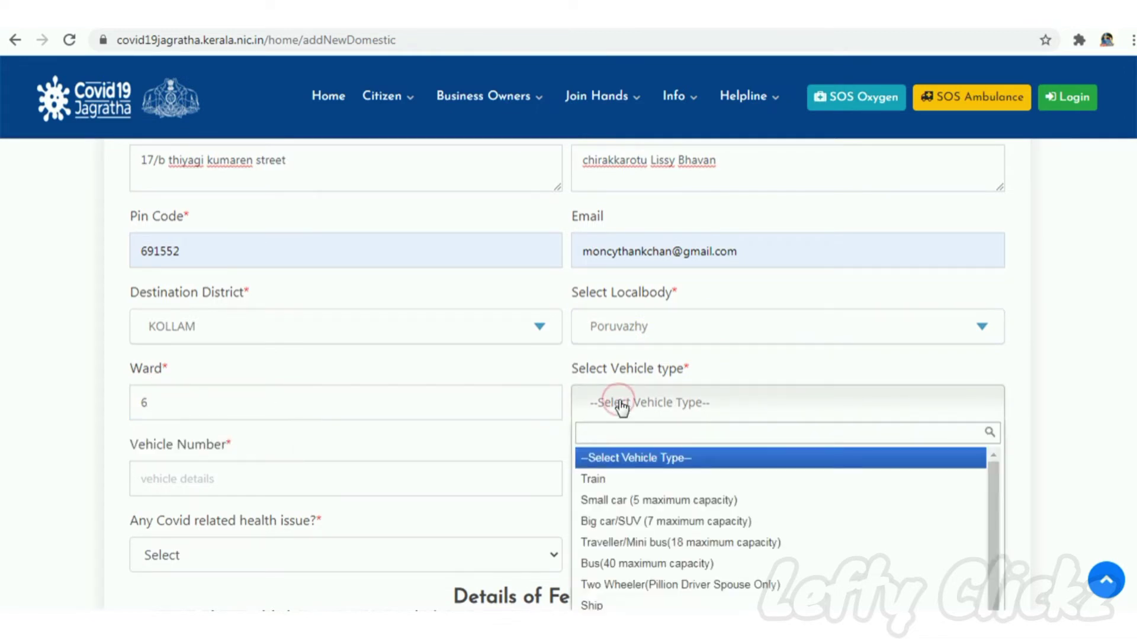
pyautogui.click(627, 505)
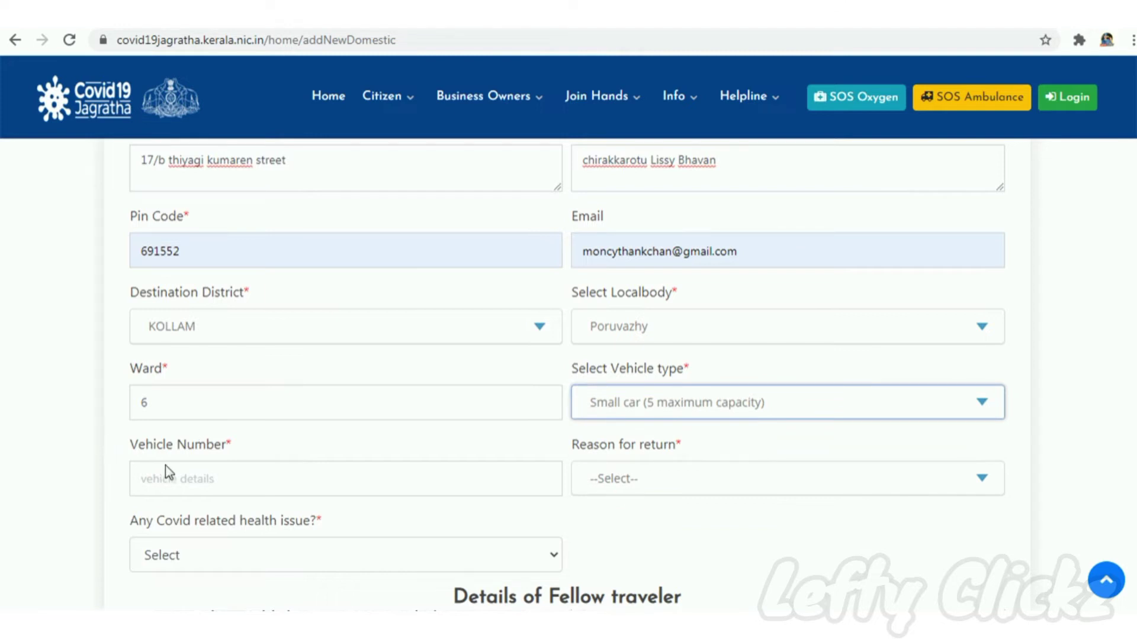
pyautogui.click(216, 472)
# Fill the saved vehicle number, reason Children Separated Due to lockdown, and health issue No.
pyautogui.click(185, 517)
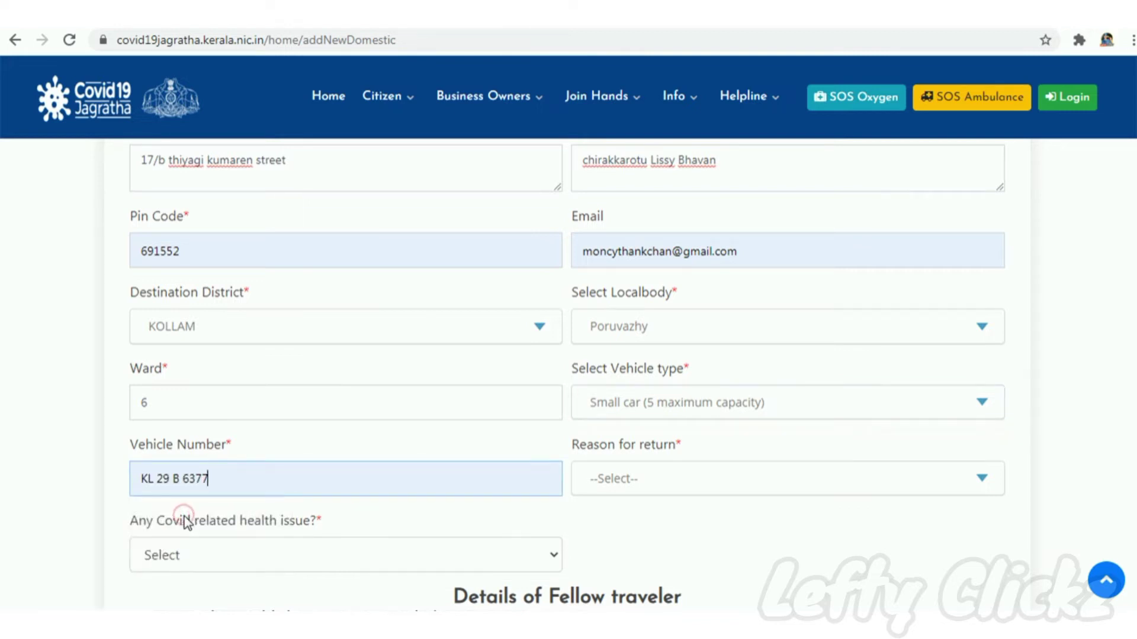
pyautogui.click(654, 484)
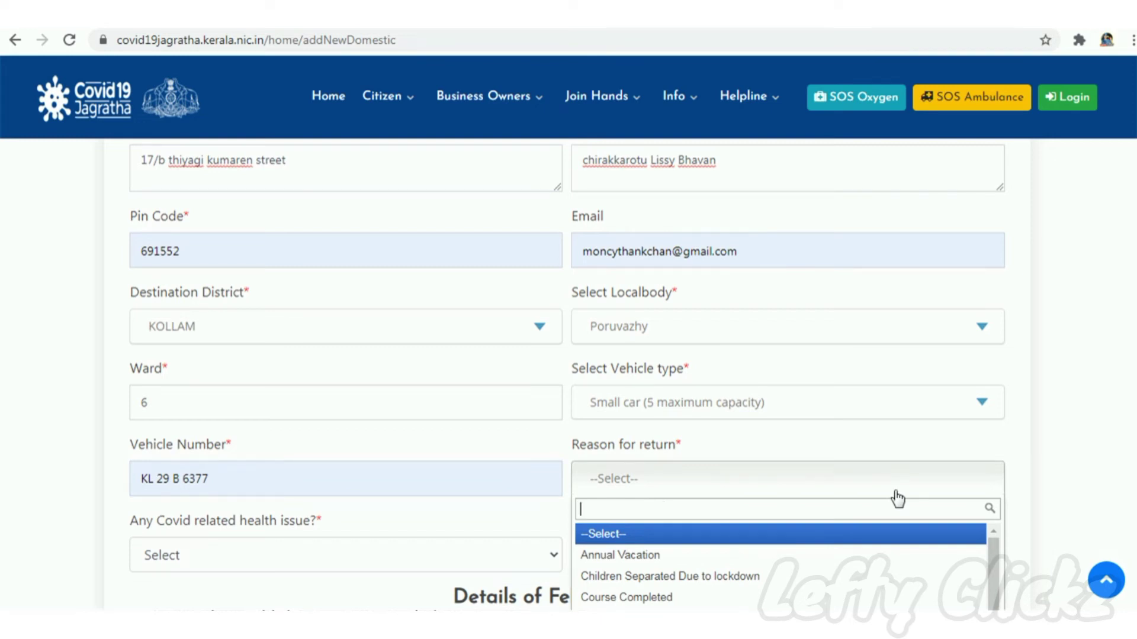
pyautogui.scroll(-4, 897, 499)
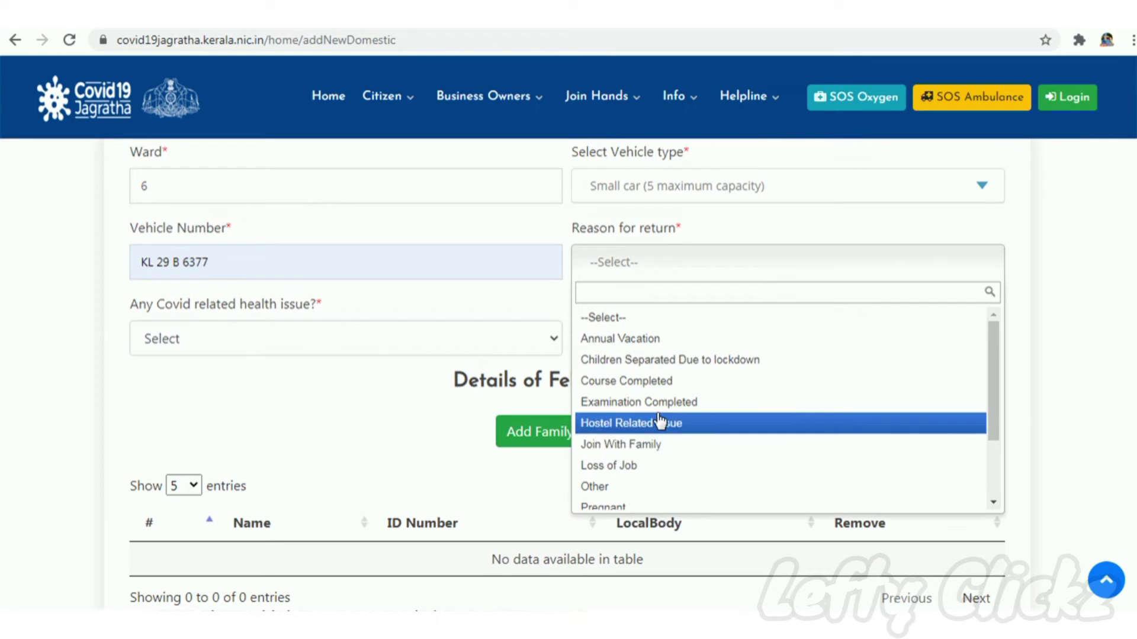
pyautogui.click(671, 360)
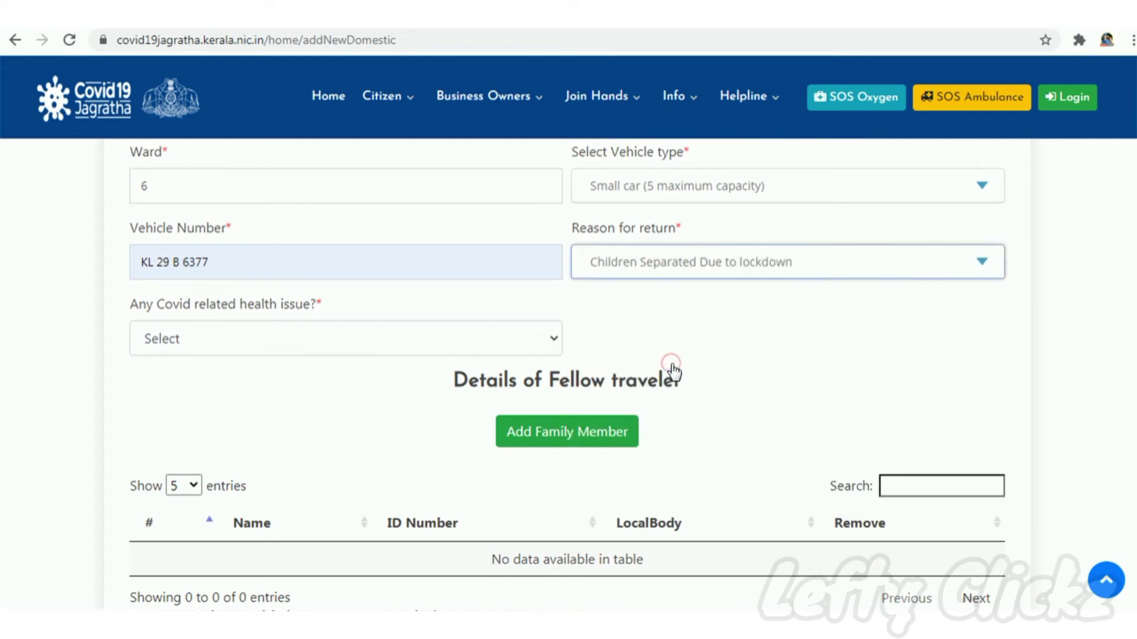
pyautogui.click(170, 352)
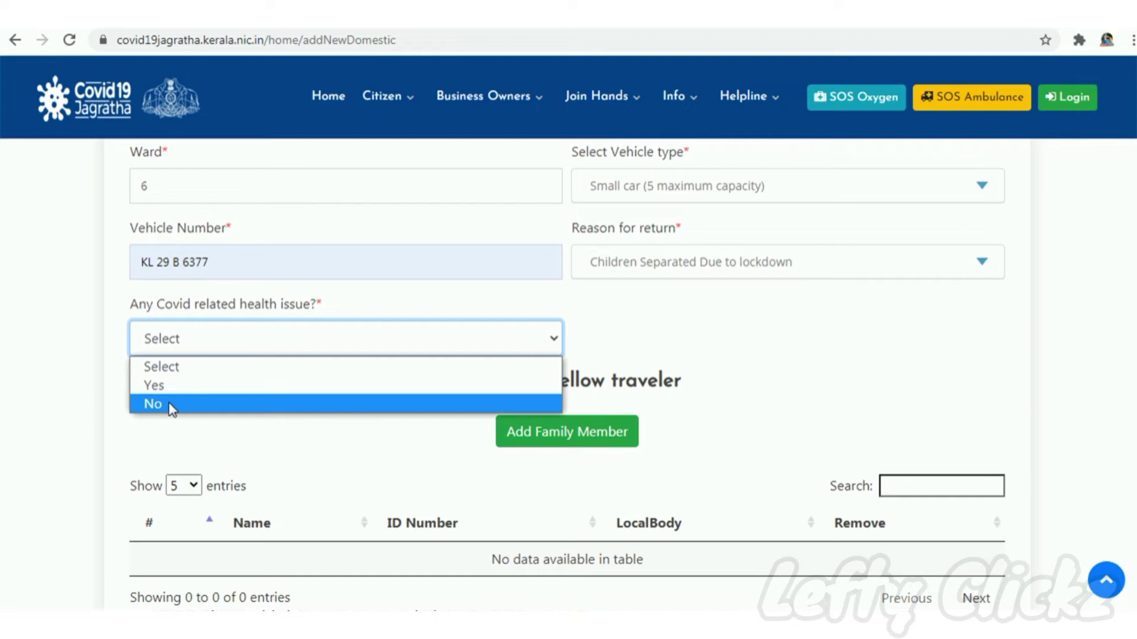
pyautogui.click(170, 405)
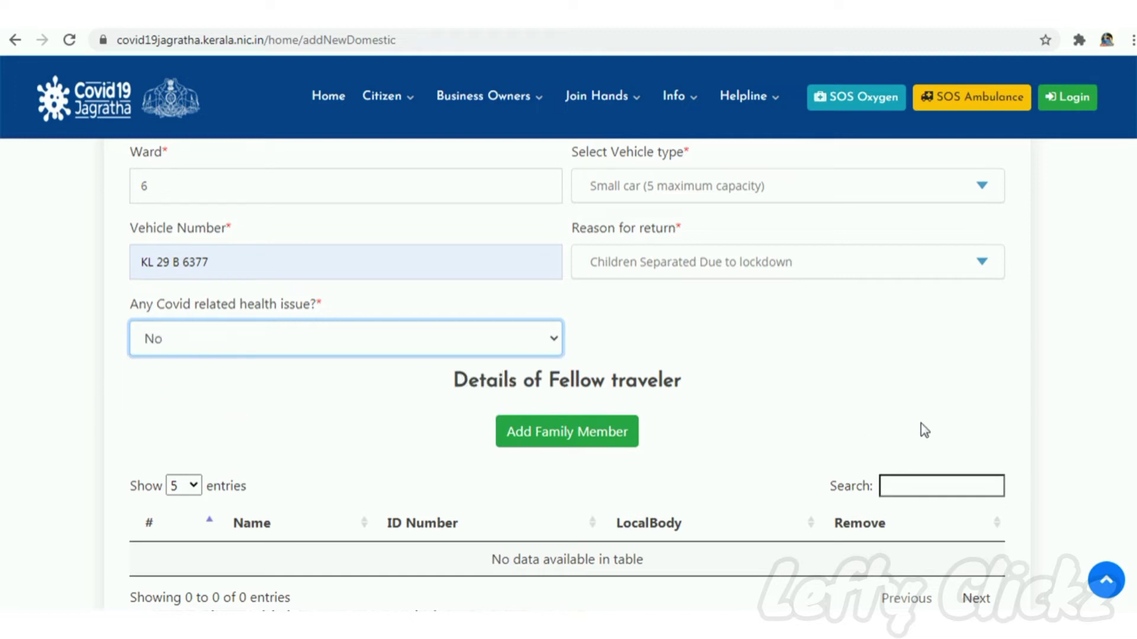
pyautogui.scroll(-3, 921, 424)
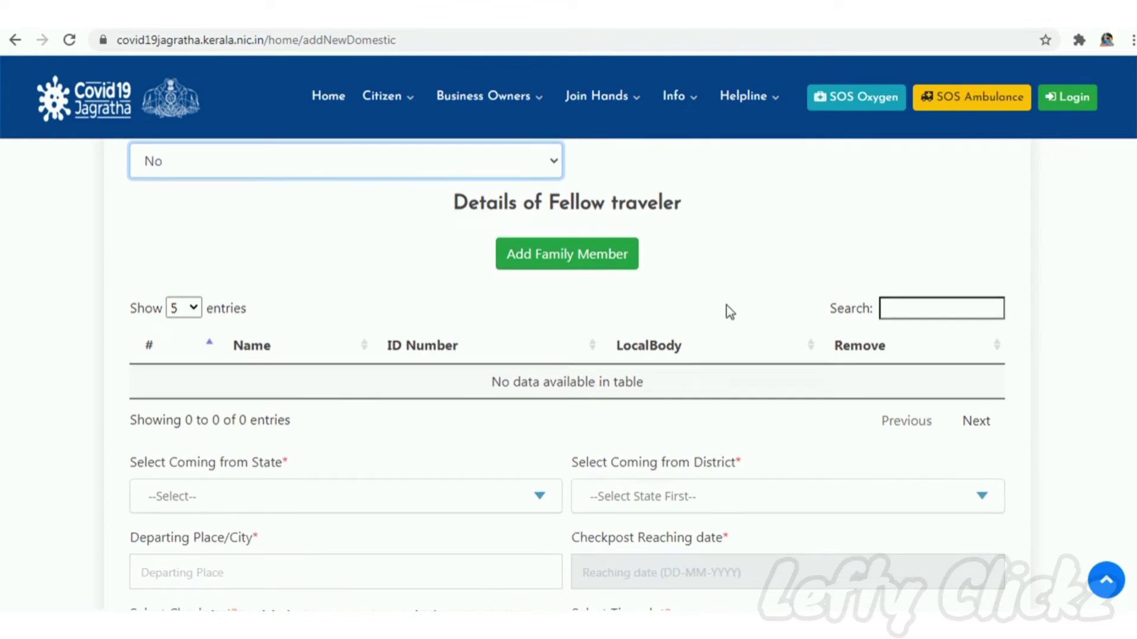
pyautogui.click(545, 258)
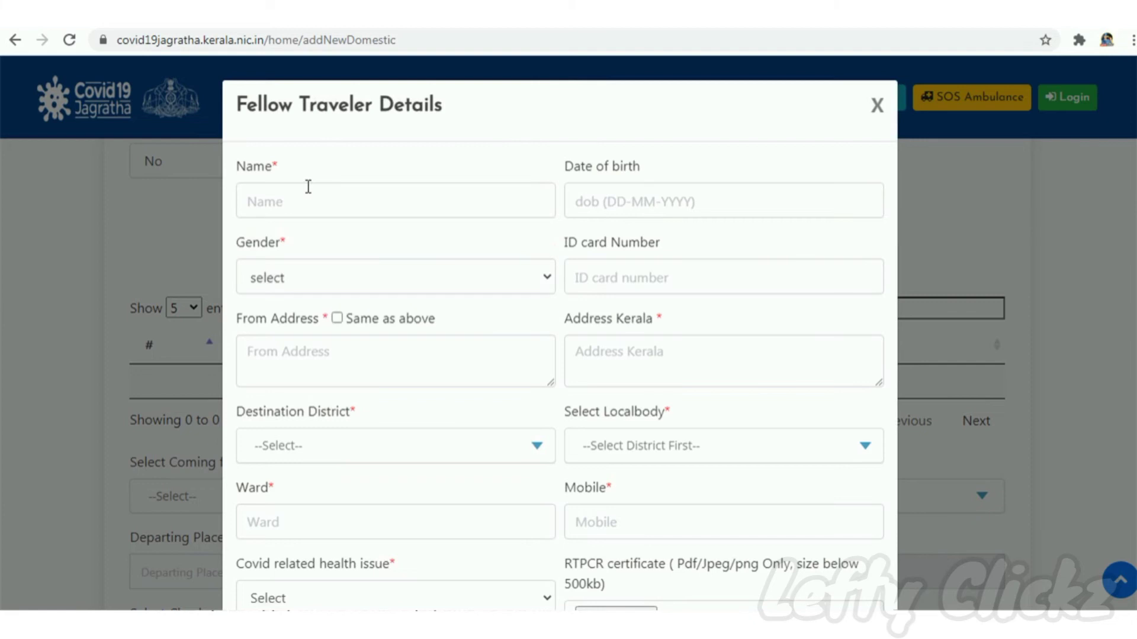
pyautogui.click(308, 187)
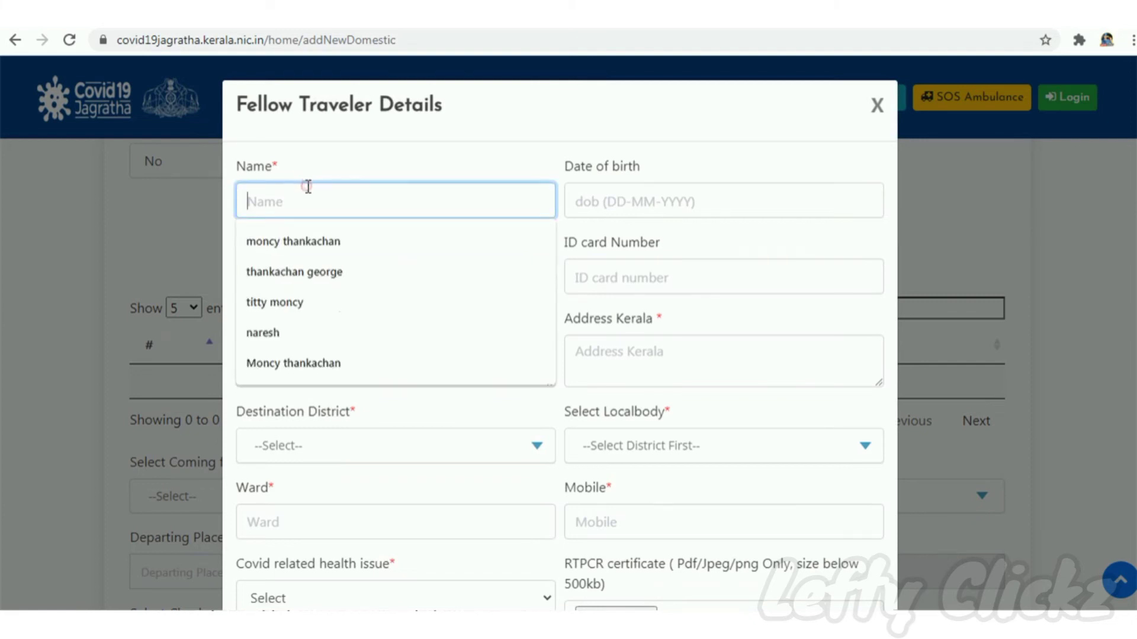
pyautogui.click(641, 203)
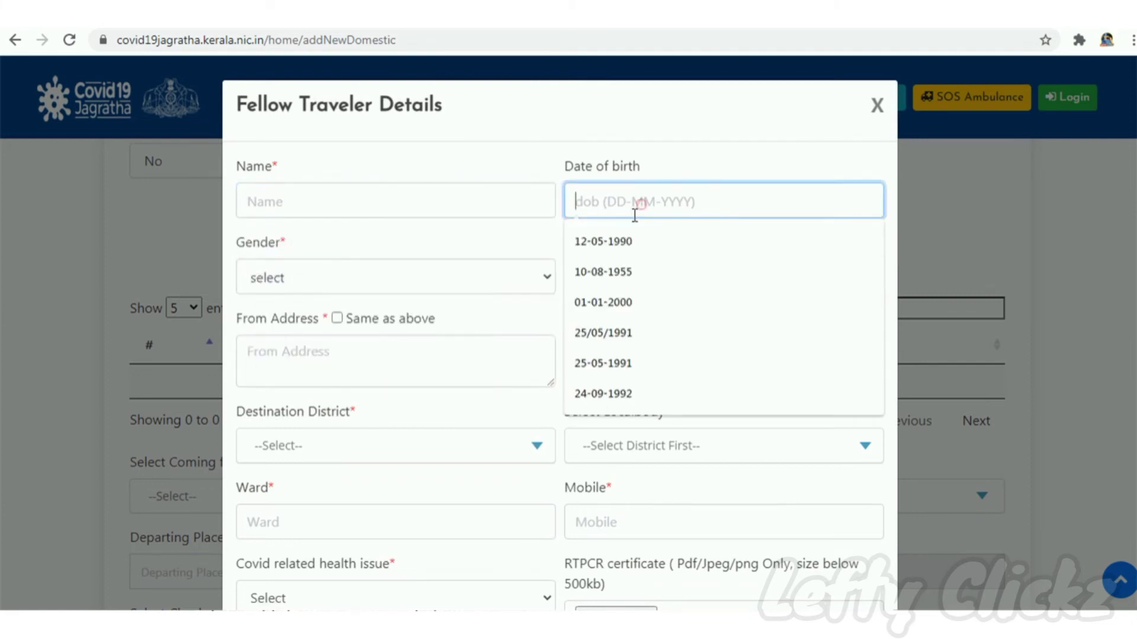
pyautogui.click(307, 269)
pyautogui.click(602, 264)
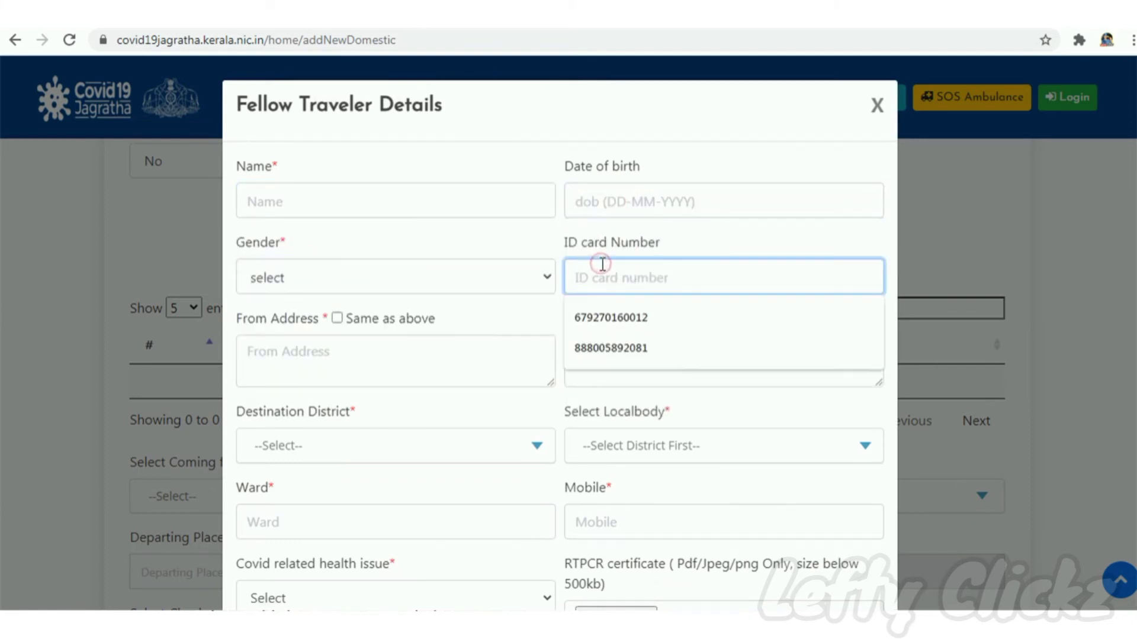
pyautogui.click(278, 360)
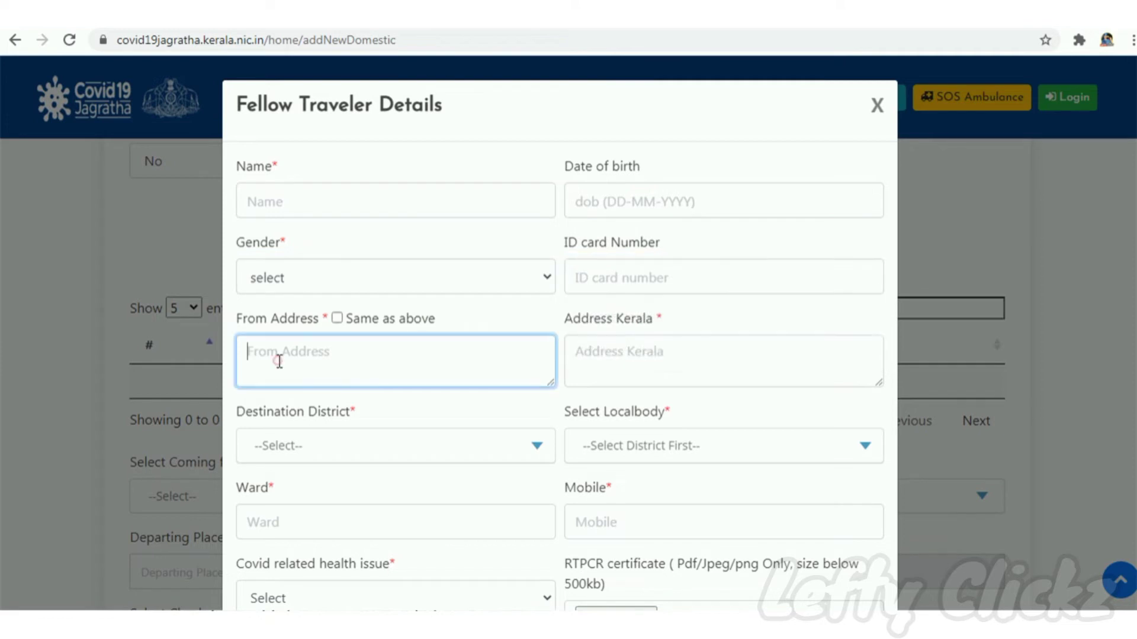
pyautogui.click(608, 377)
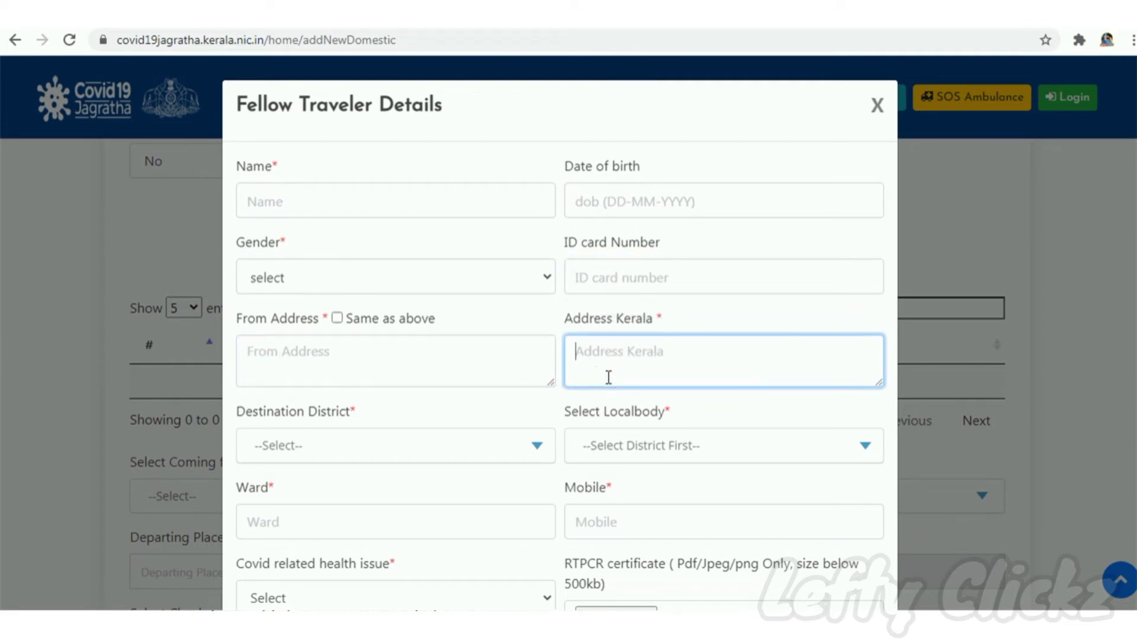
pyautogui.click(1061, 145)
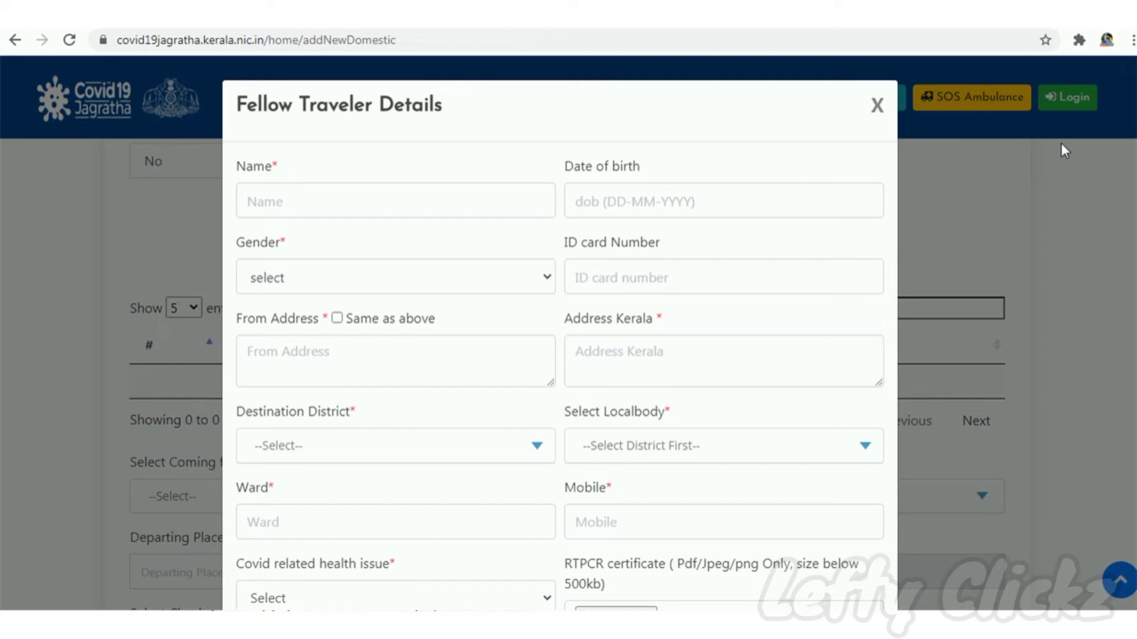
pyautogui.scroll(-2, 1061, 145)
pyautogui.scroll(-1, 1061, 143)
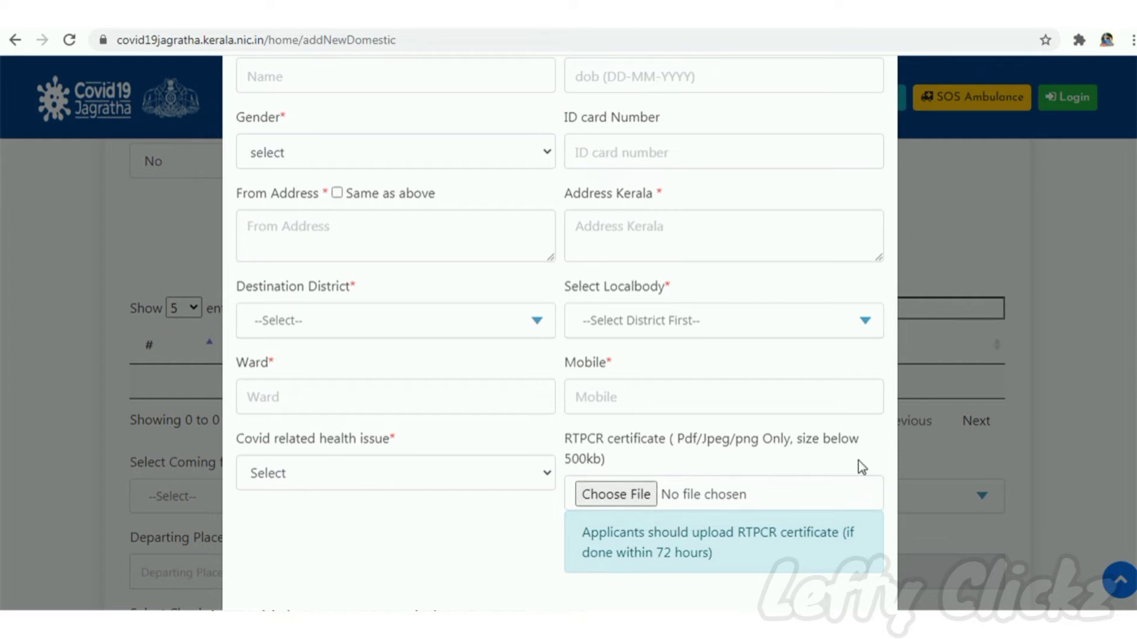
pyautogui.scroll(-3, 861, 467)
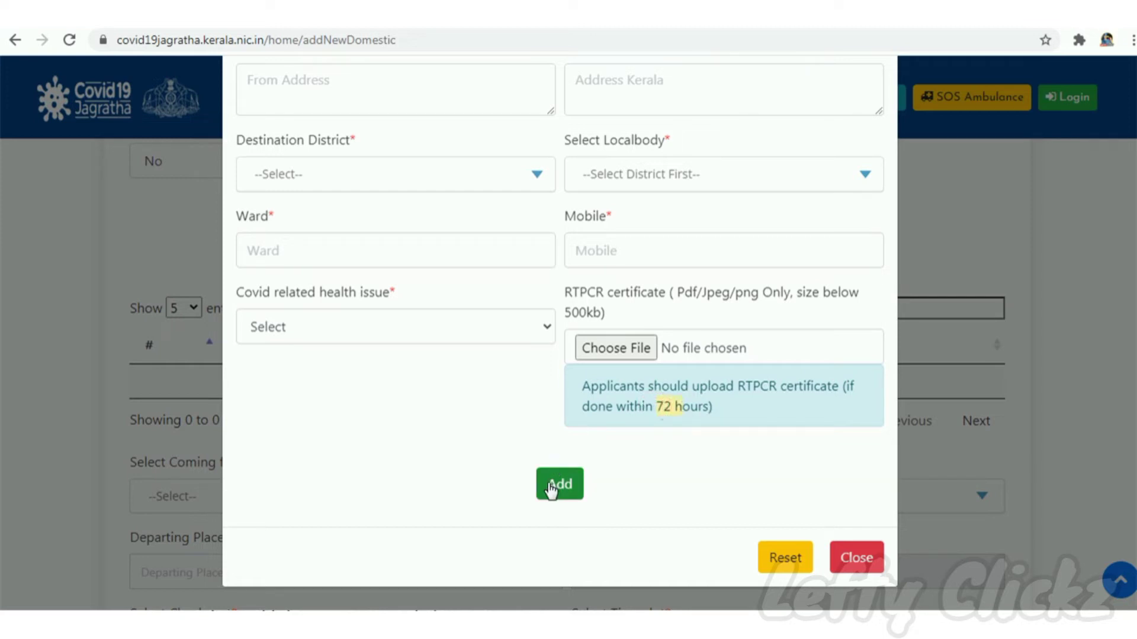
pyautogui.click(857, 558)
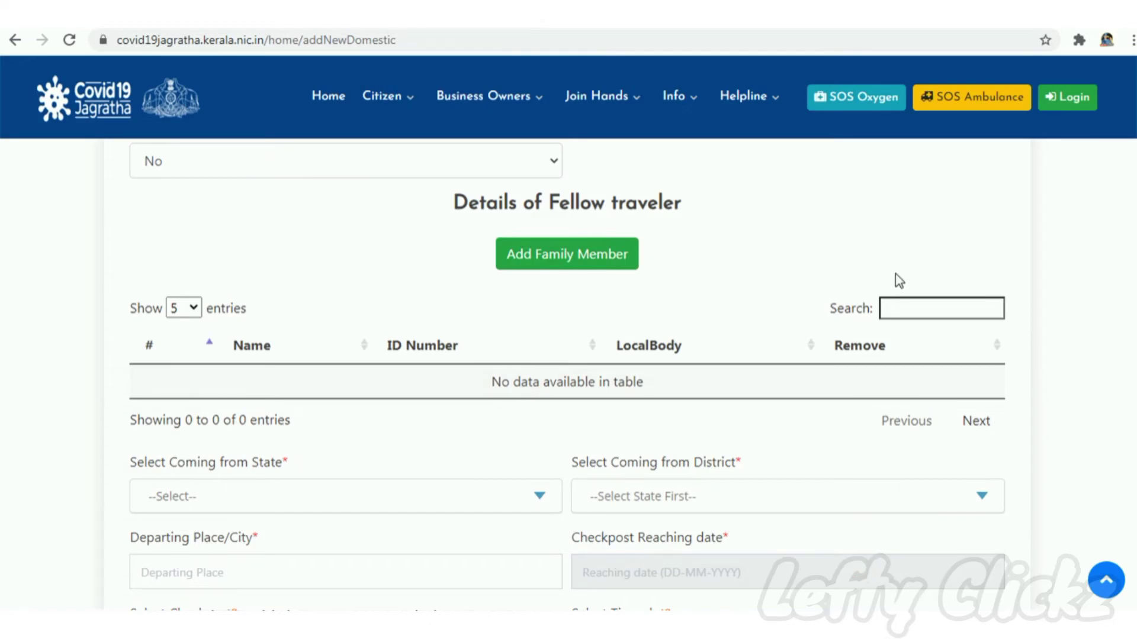
# Set the state travelling from to Tamilnadu and the district to Coimbatore.
pyautogui.scroll(-1, 896, 276)
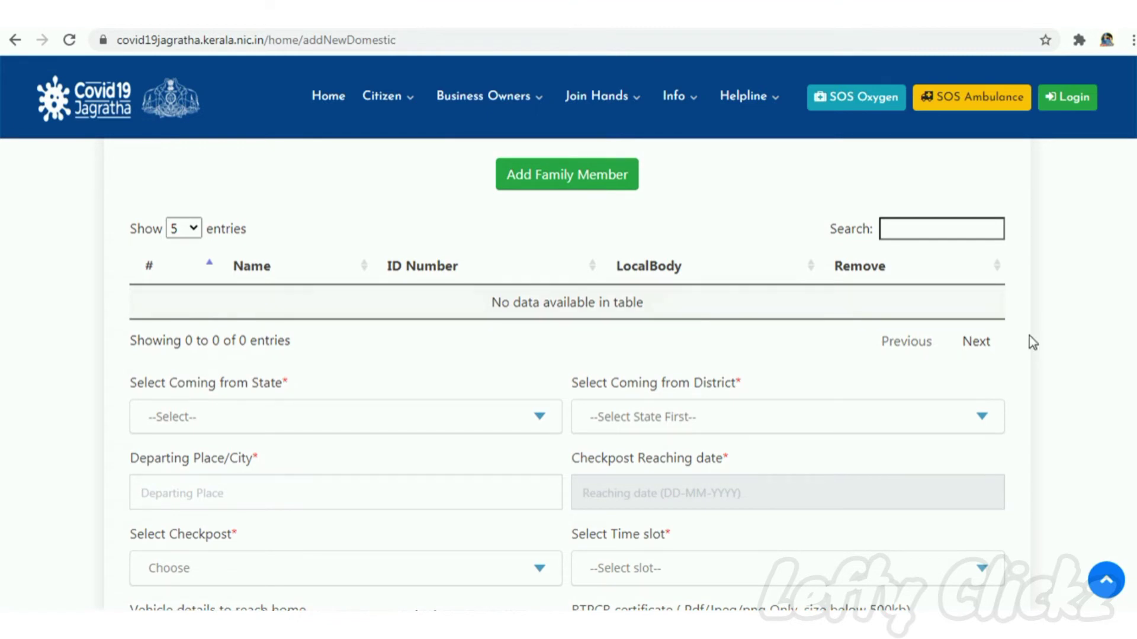
pyautogui.scroll(-1, 1029, 336)
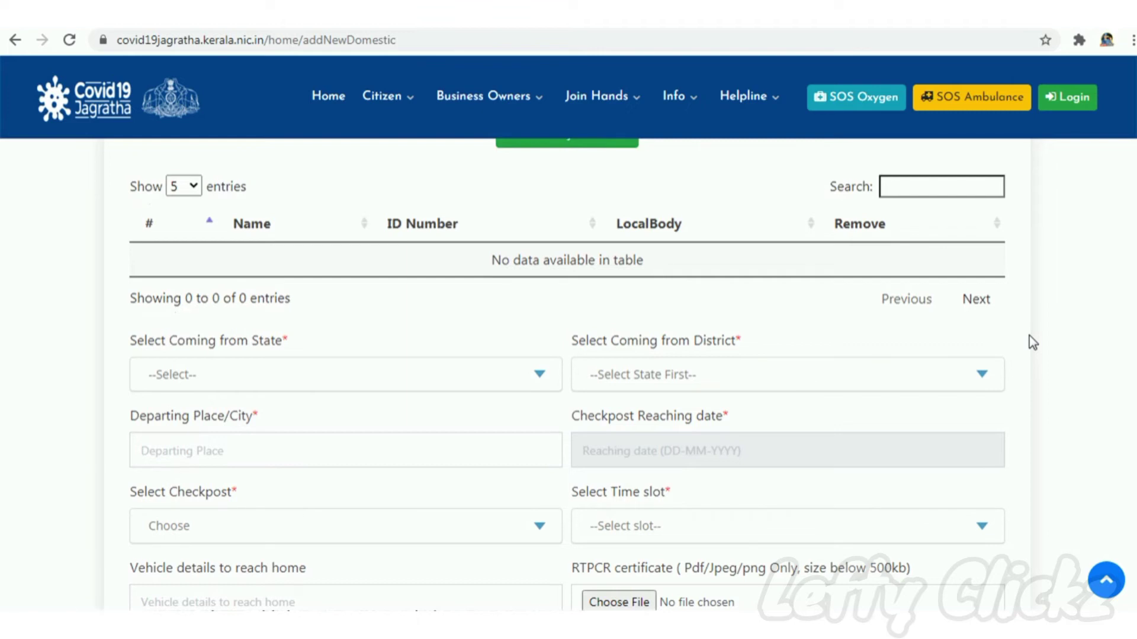
pyautogui.scroll(-1, 1029, 335)
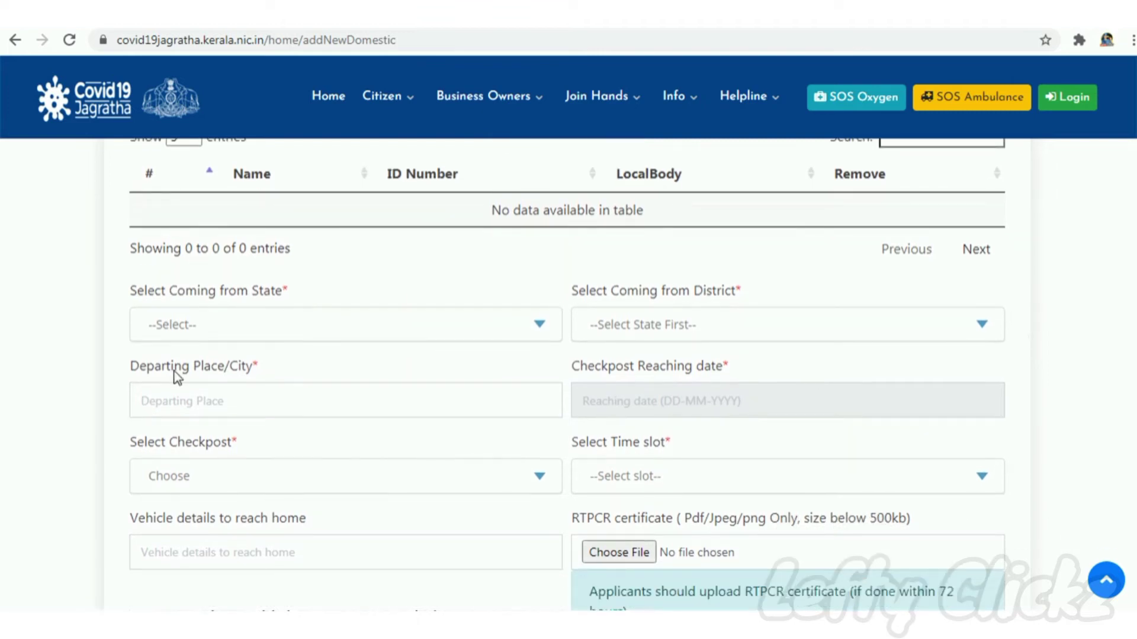
pyautogui.click(178, 336)
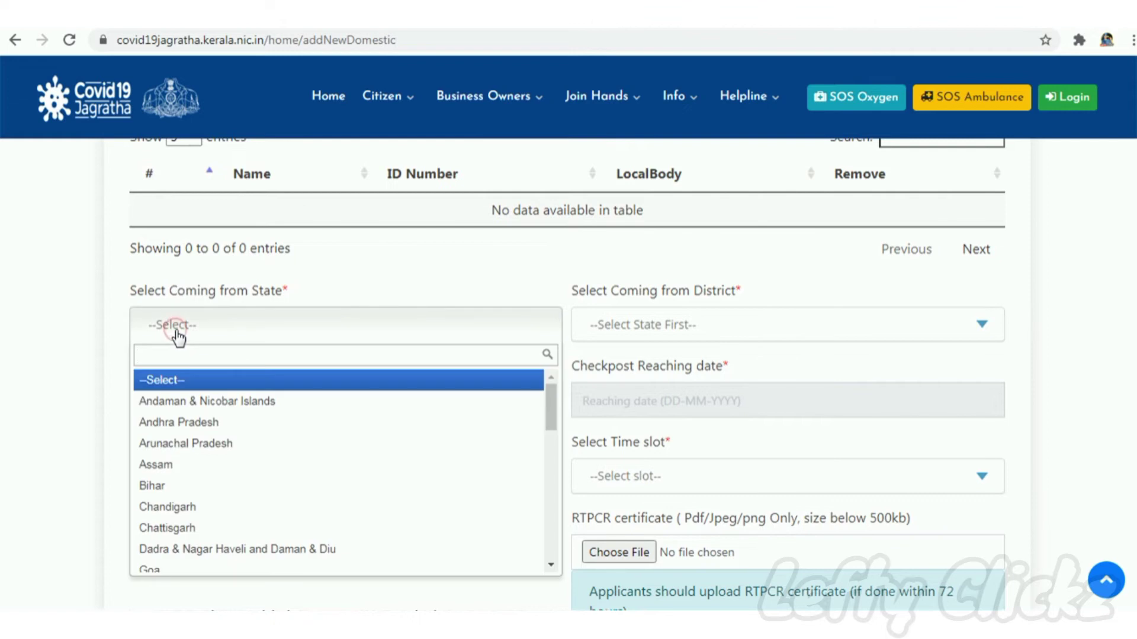
pyautogui.write('t')
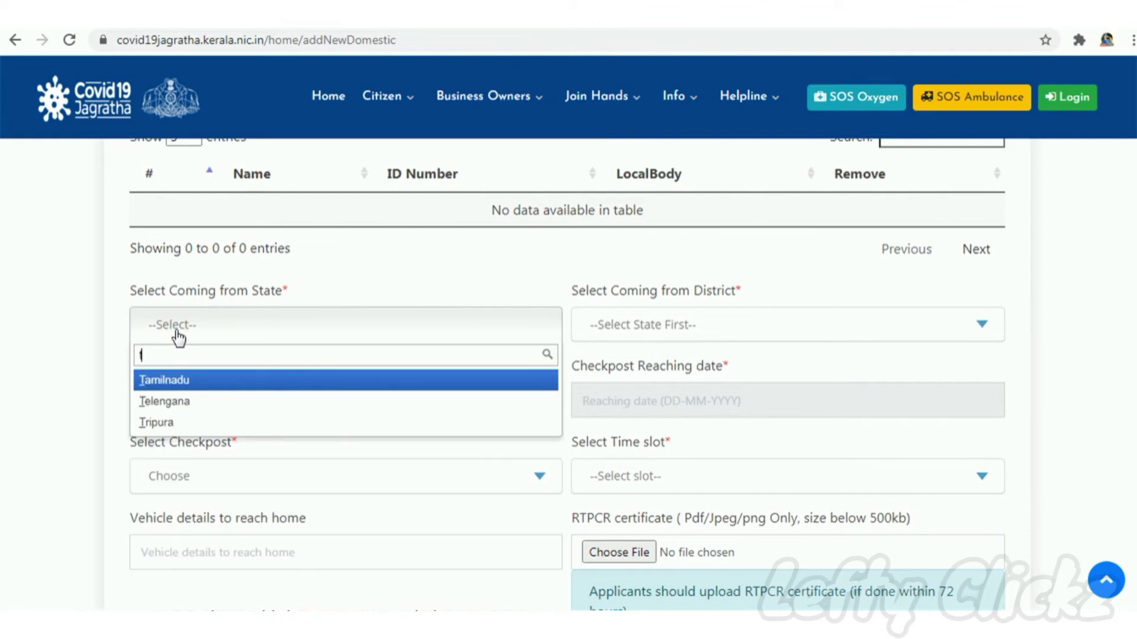
pyautogui.click(183, 383)
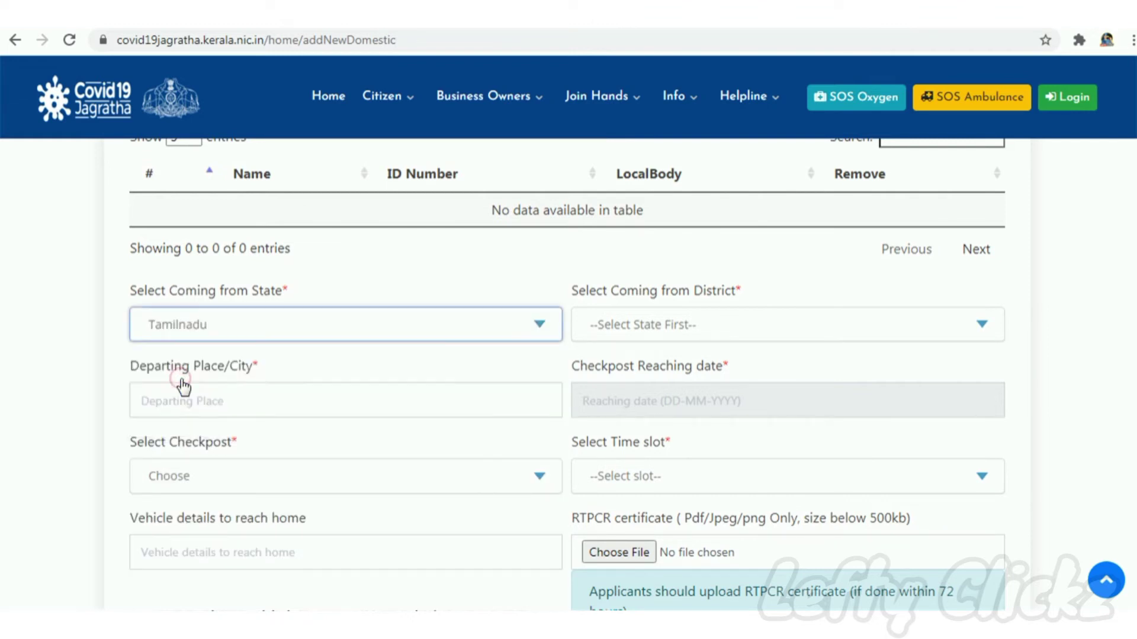
pyautogui.click(606, 332)
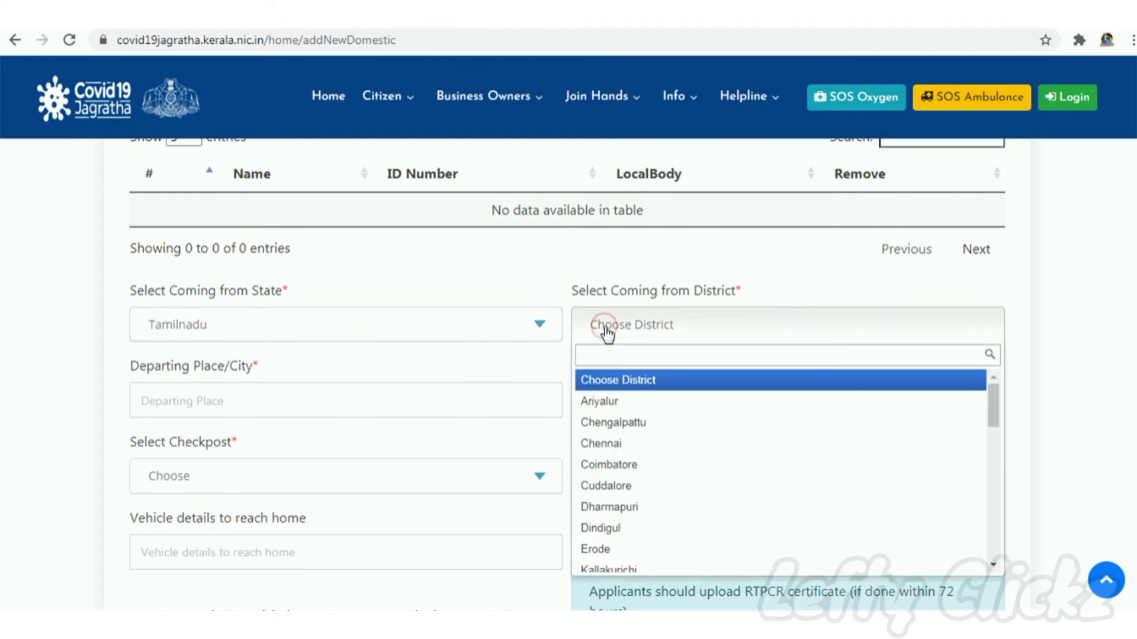
pyautogui.click(631, 472)
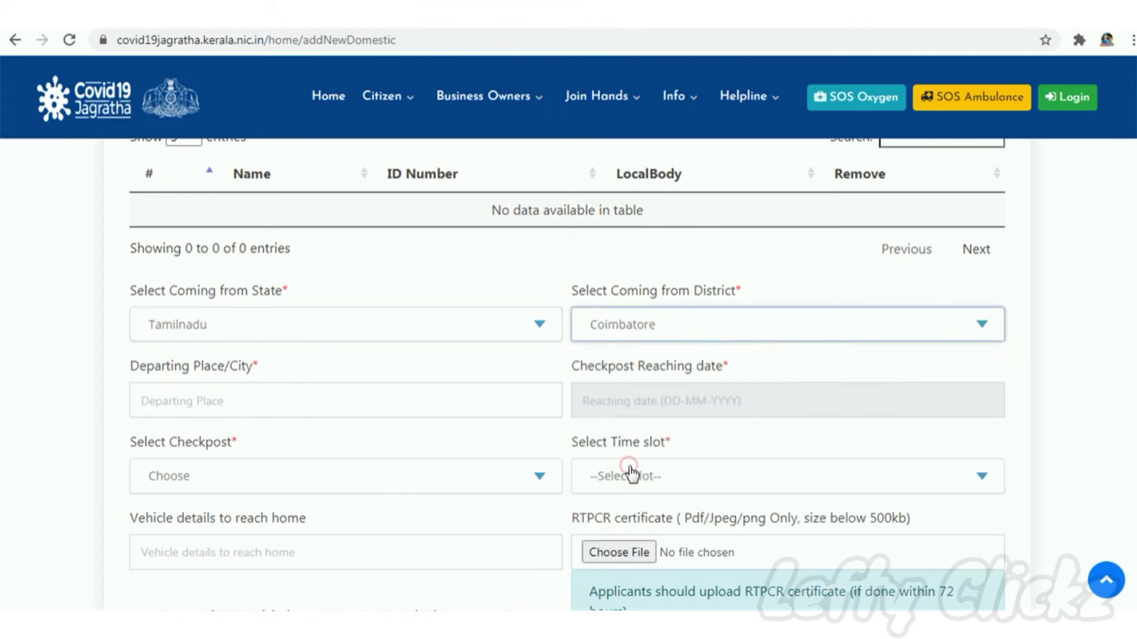
# Choose coimbatore as the departing place/city from autofill.
pyautogui.scroll(-1, 1133, 372)
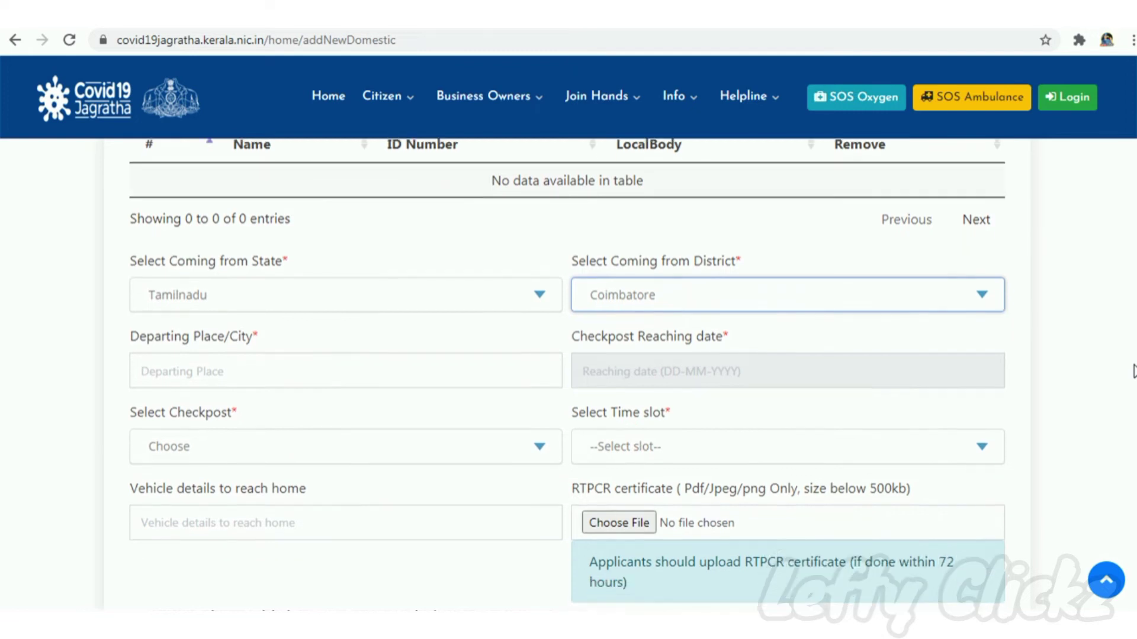
pyautogui.click(185, 353)
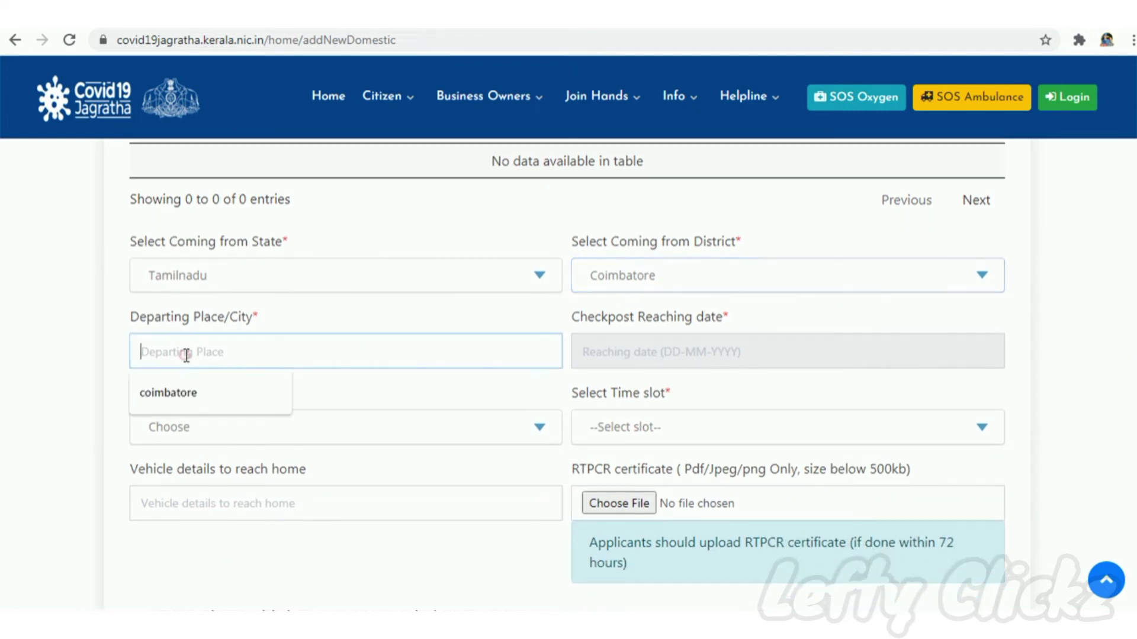
pyautogui.click(188, 393)
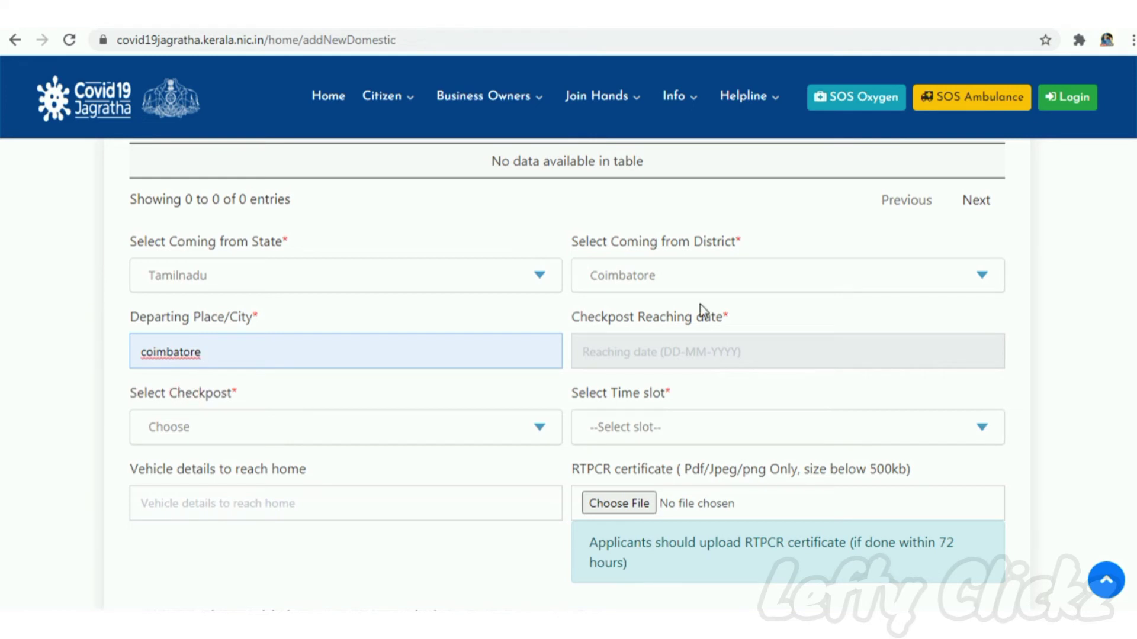
pyautogui.click(639, 357)
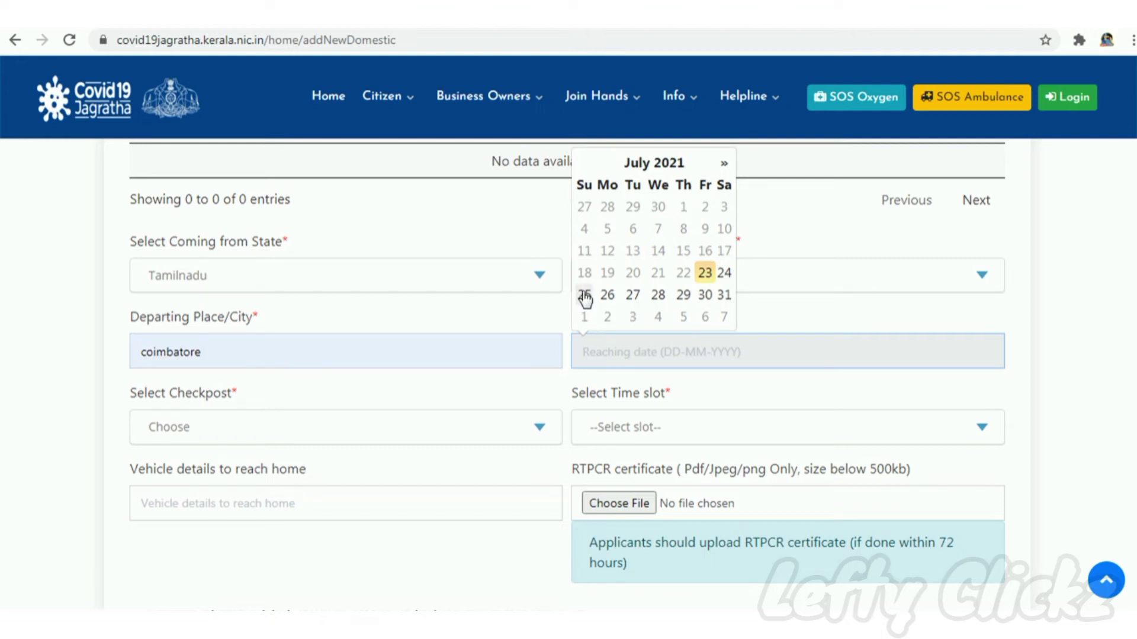
# Set reaching date 25-07-2021, checkpost Walayar and time slot 4 pm to 6 pm.
pyautogui.click(584, 295)
pyautogui.click(170, 437)
pyautogui.scroll(-2, 178, 337)
pyautogui.write('w')
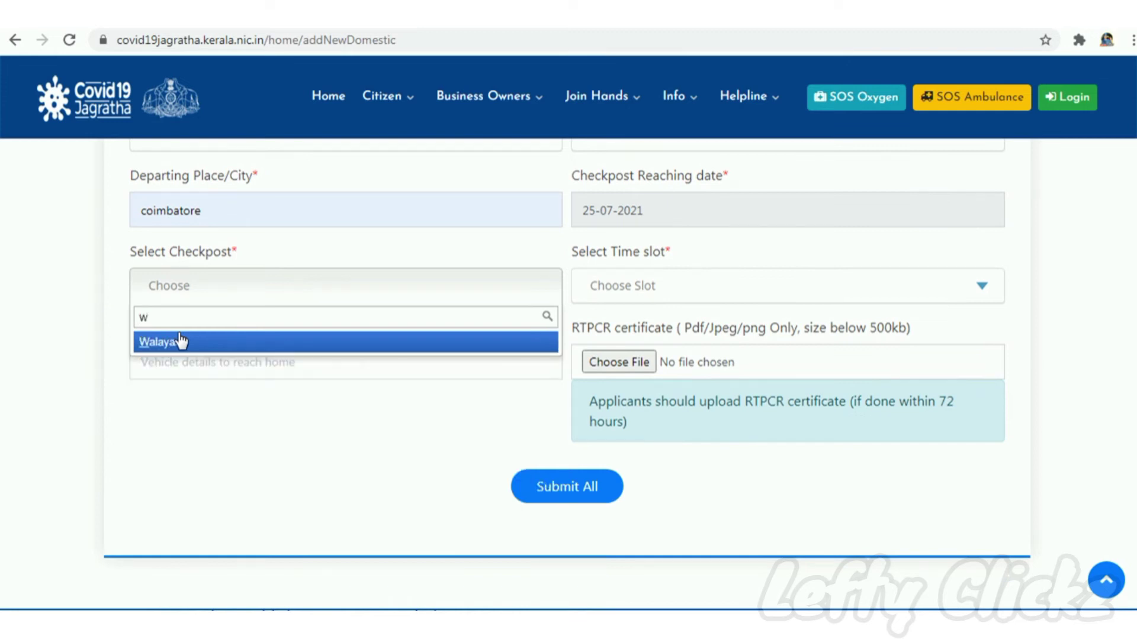
pyautogui.click(178, 345)
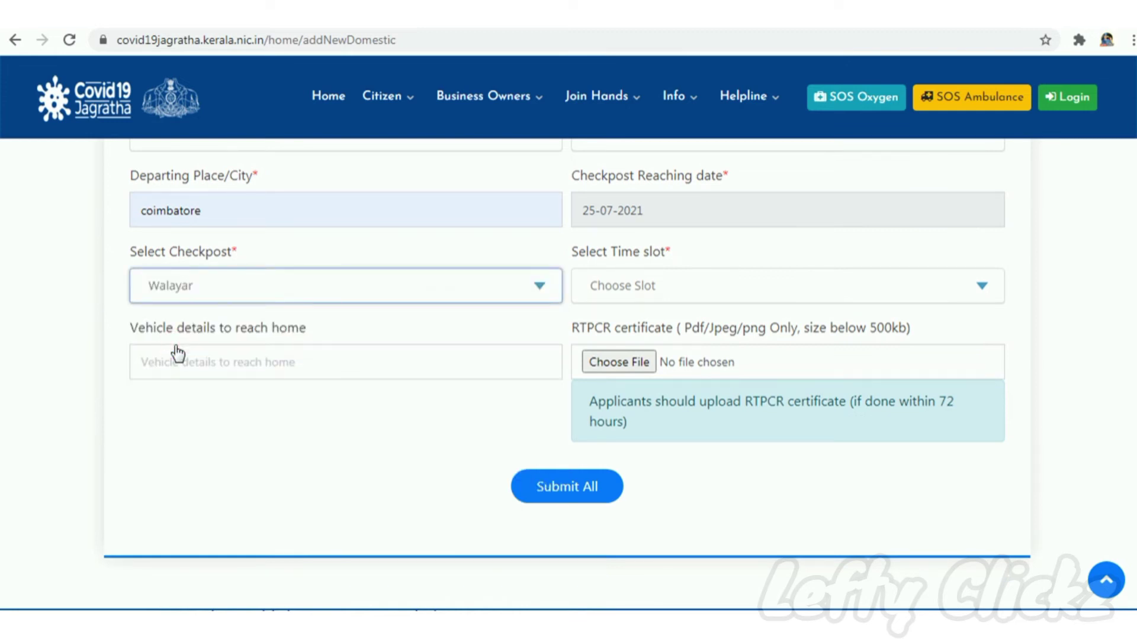
pyautogui.click(584, 290)
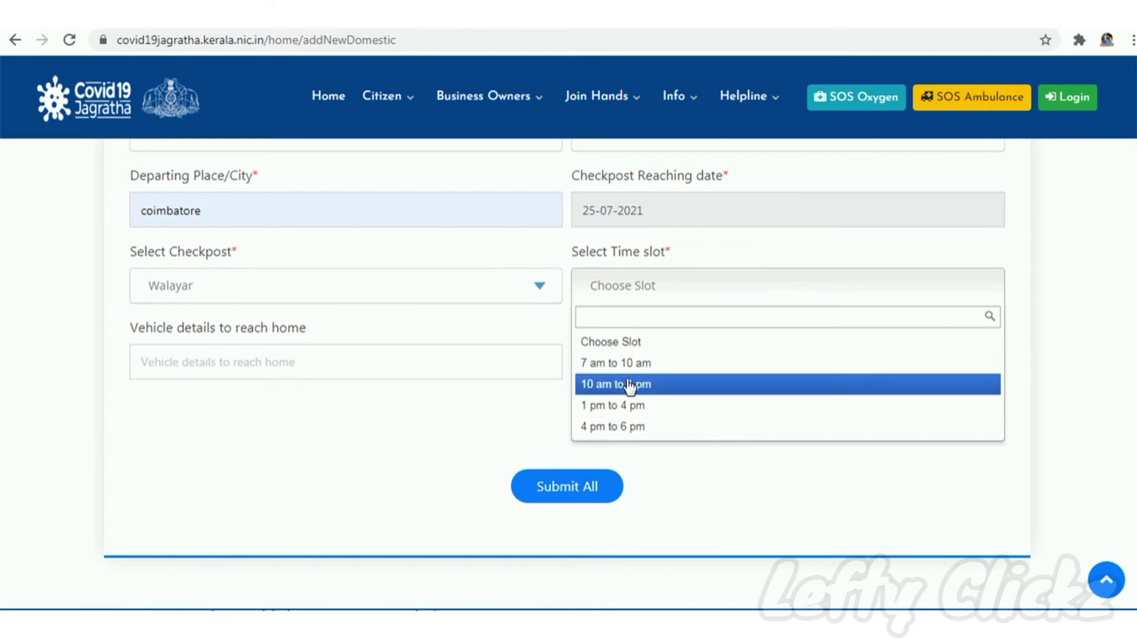
pyautogui.click(609, 427)
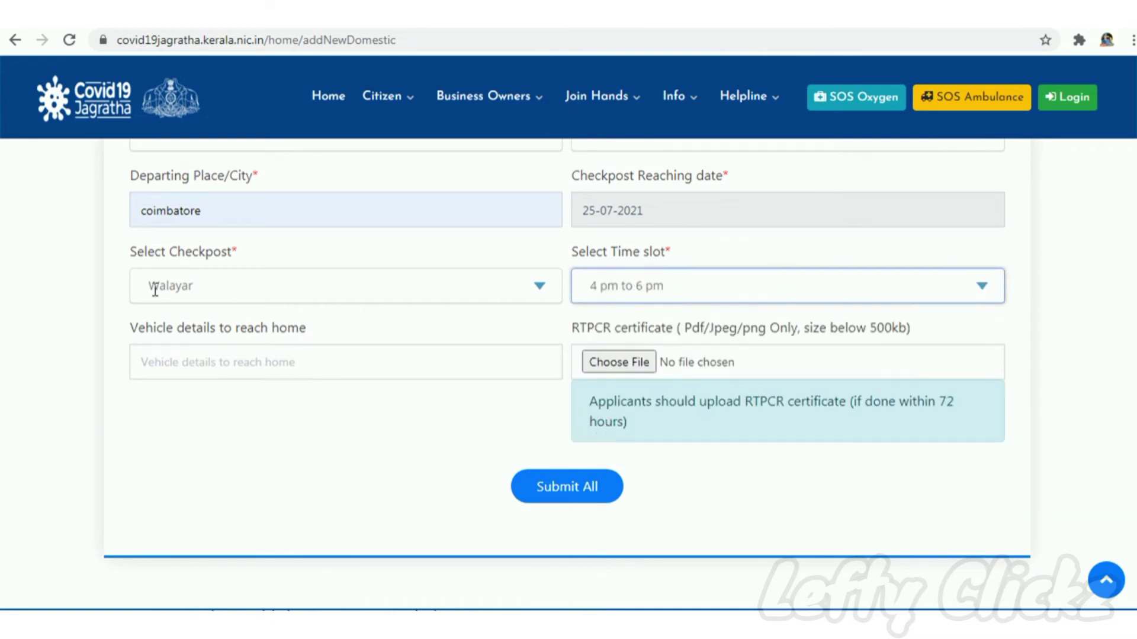
# Fill vehicle details with the saved note and submit the registration form.
pyautogui.click(158, 359)
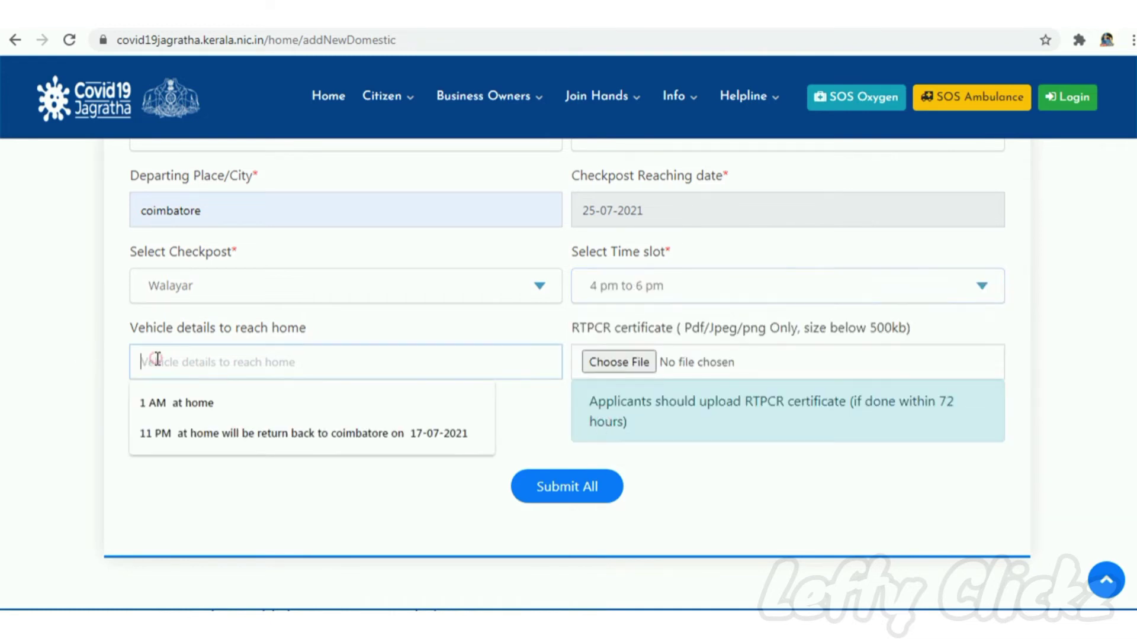
pyautogui.click(191, 438)
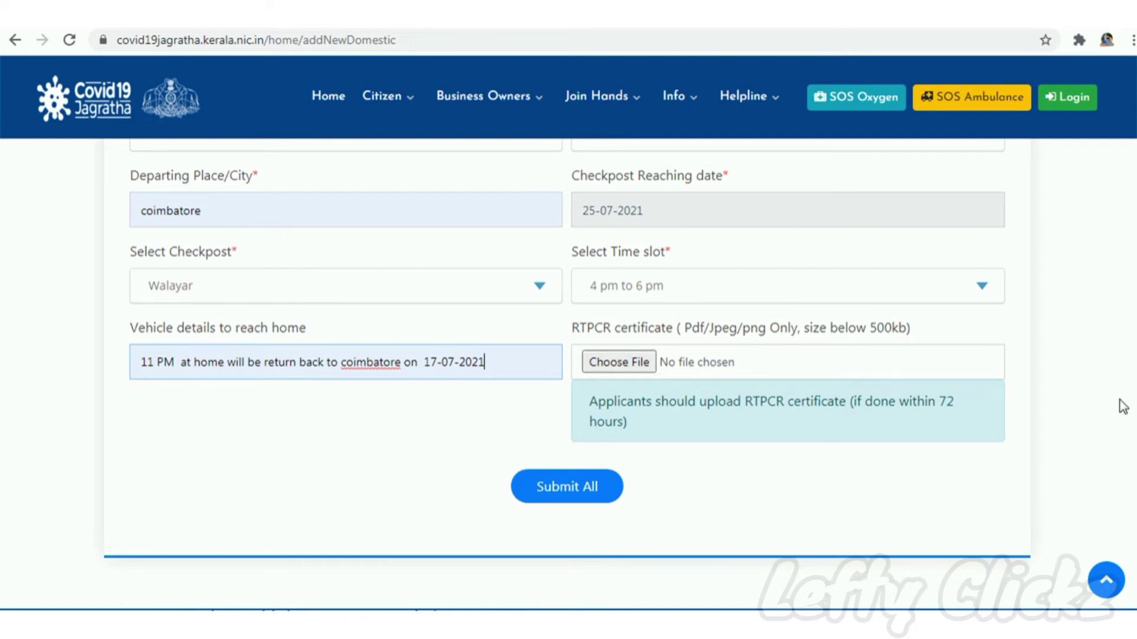
pyautogui.scroll(-1, 1123, 407)
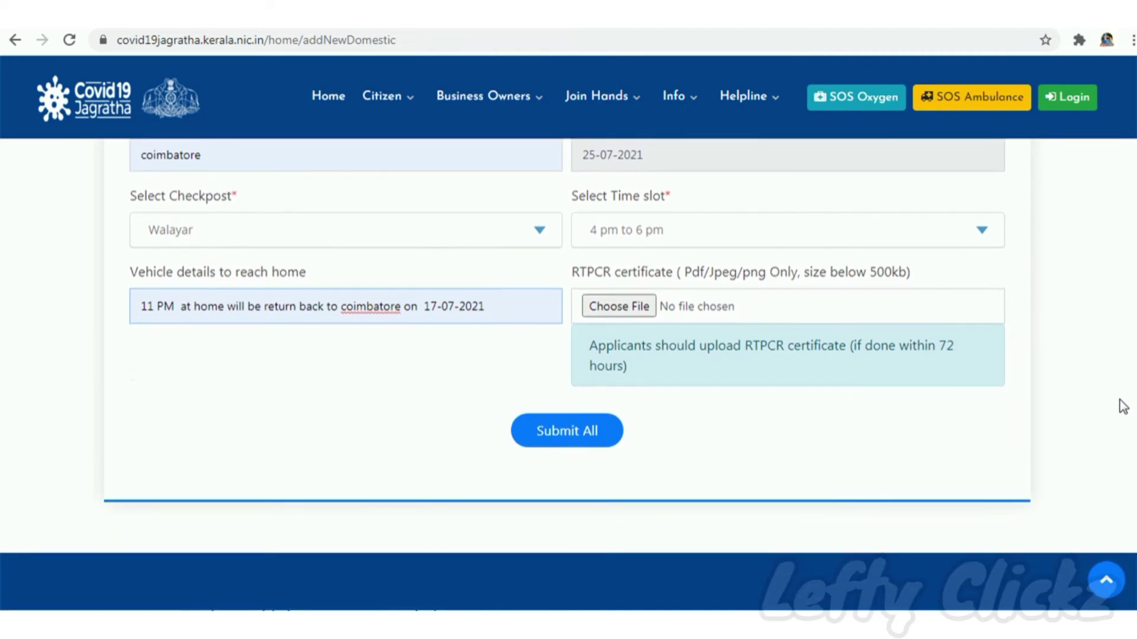
pyautogui.click(592, 447)
pyautogui.press('Home')
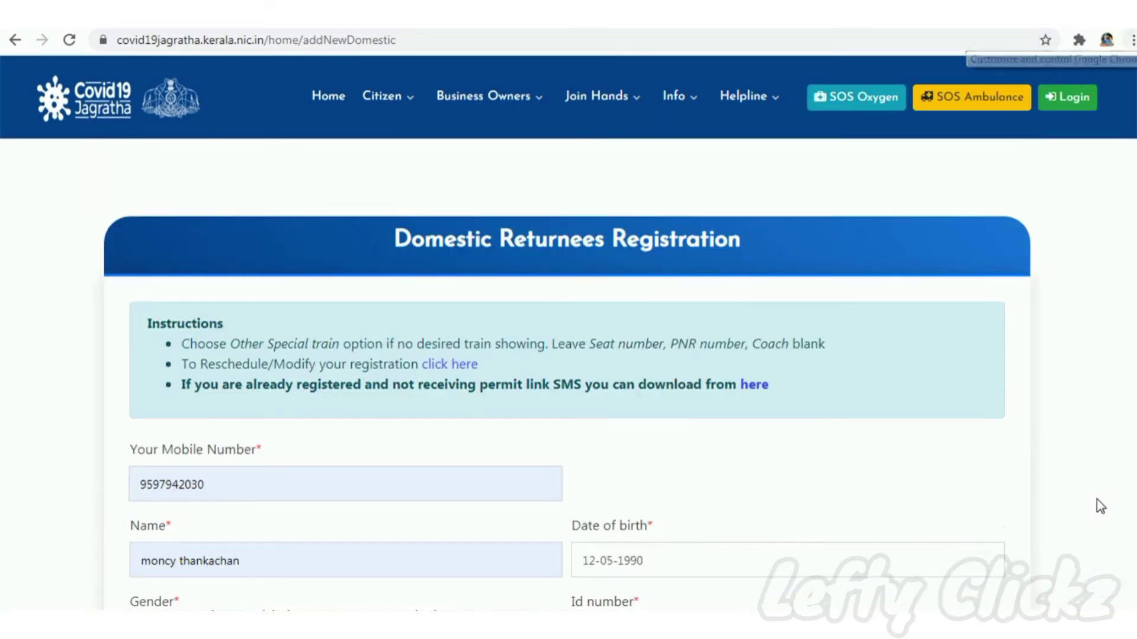
# Go to Citizen > Track your Application.
pyautogui.moveTo(408, 102)
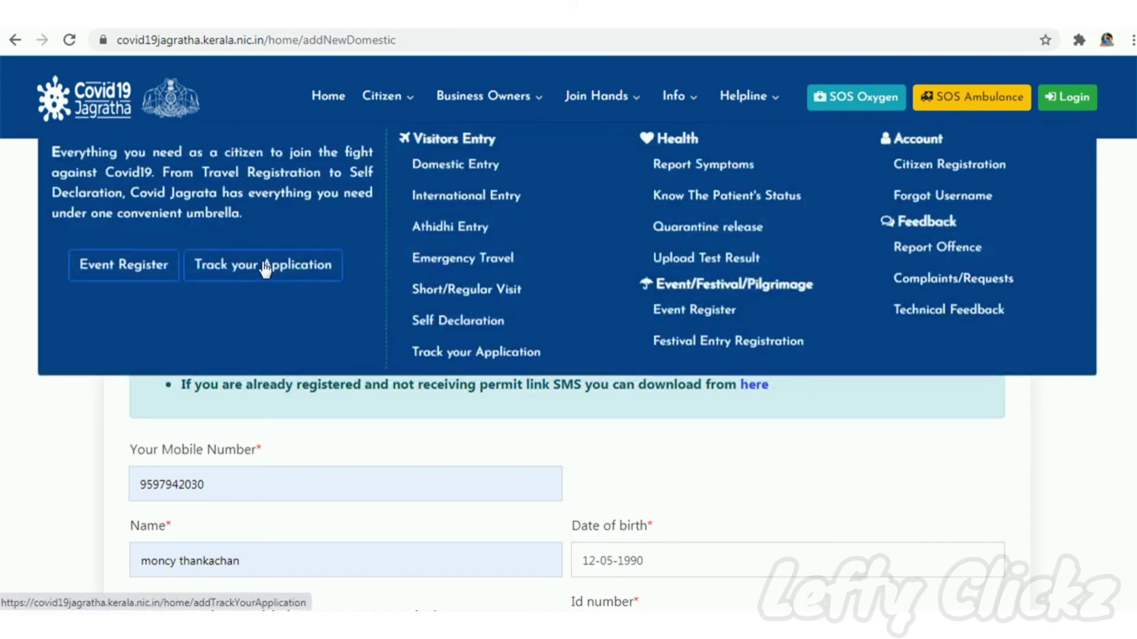
pyautogui.click(265, 269)
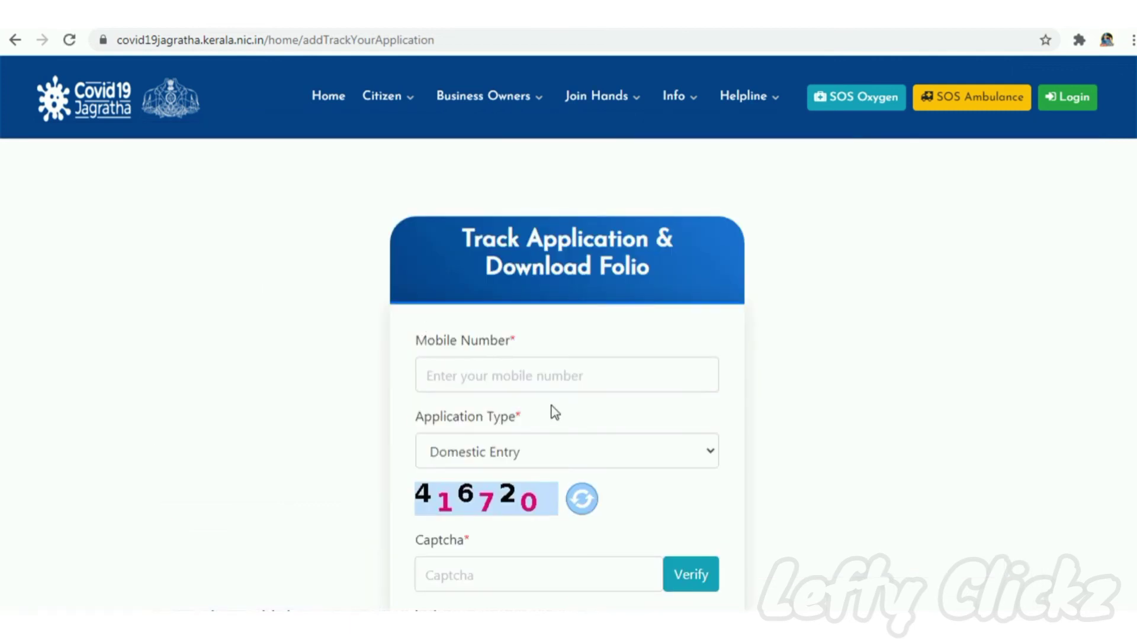
# Fill the registered mobile number, keep Domestic Entry, and verify the captcha.
pyautogui.click(431, 379)
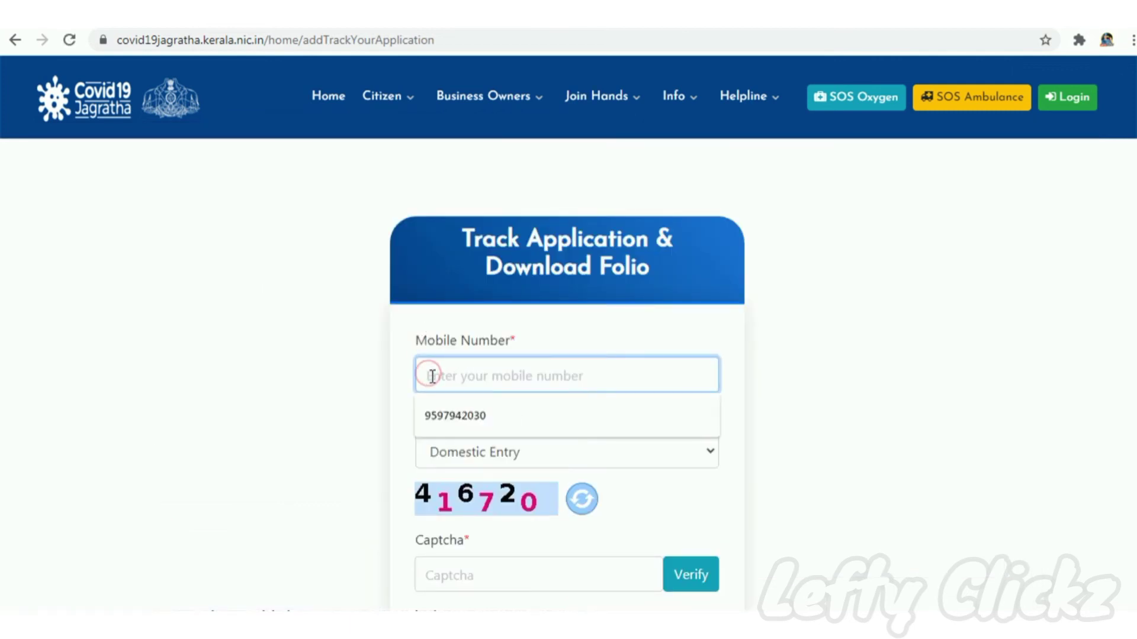
pyautogui.click(456, 417)
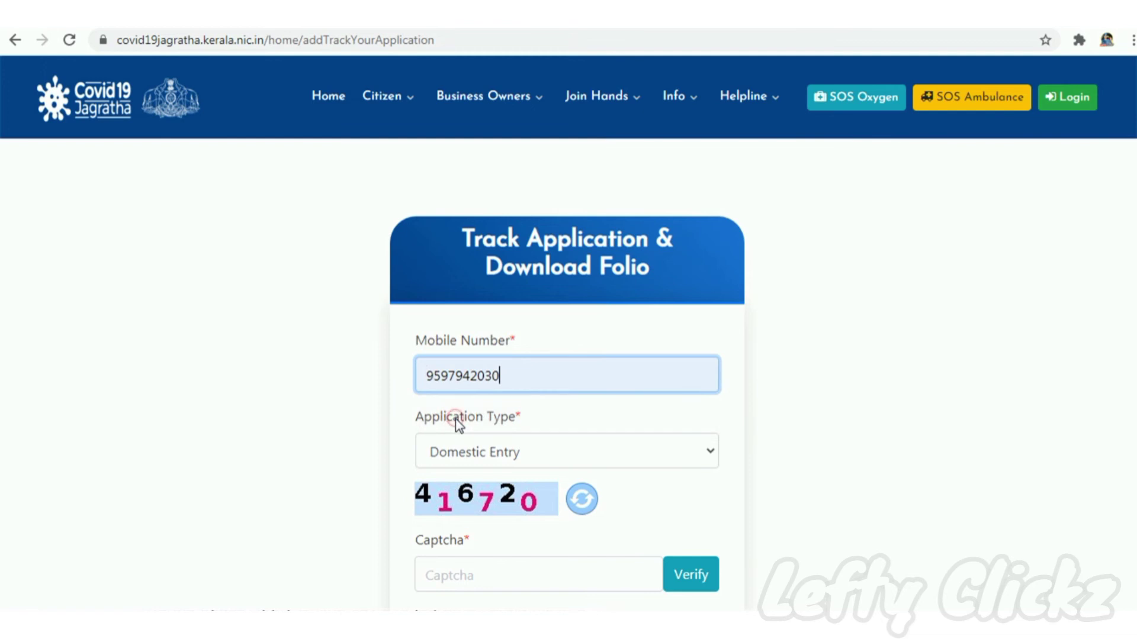
pyautogui.click(448, 459)
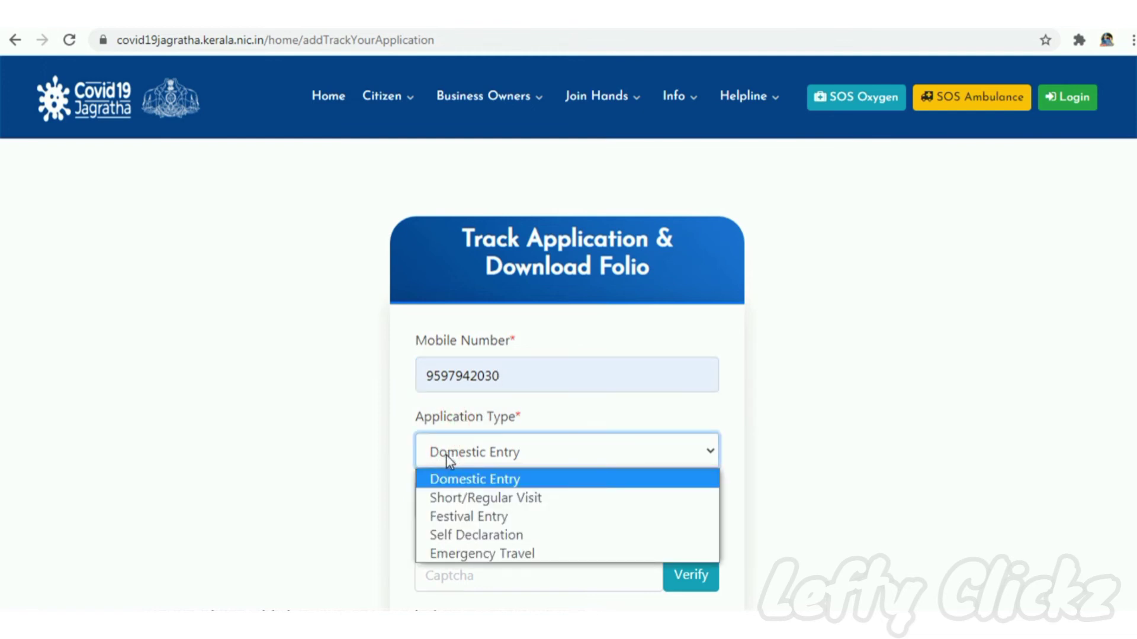
pyautogui.click(456, 479)
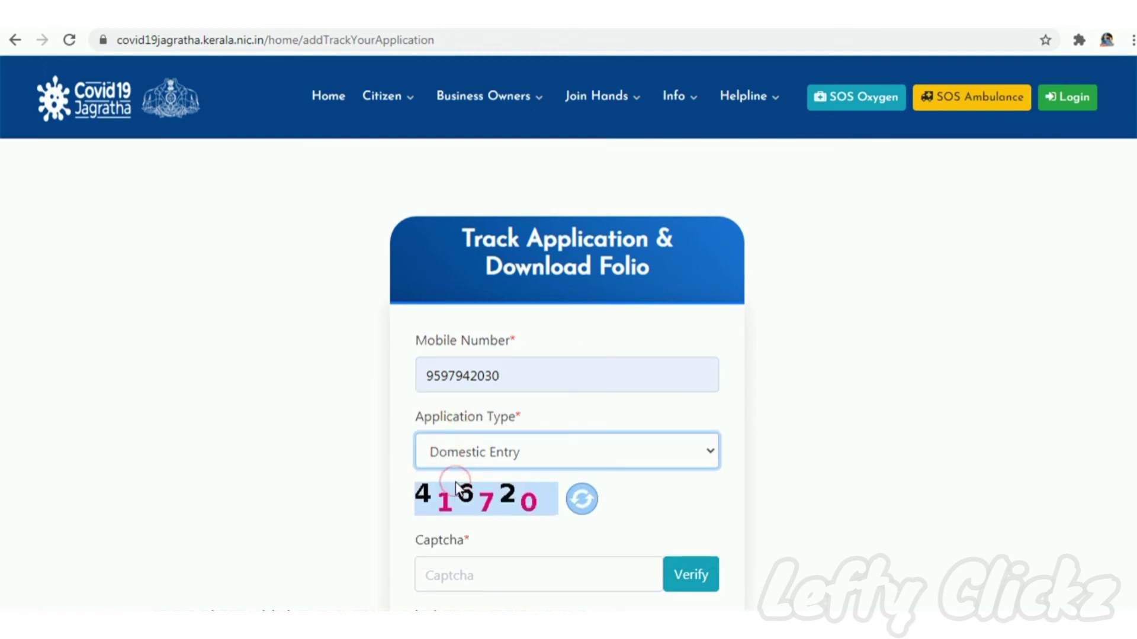
pyautogui.click(432, 577)
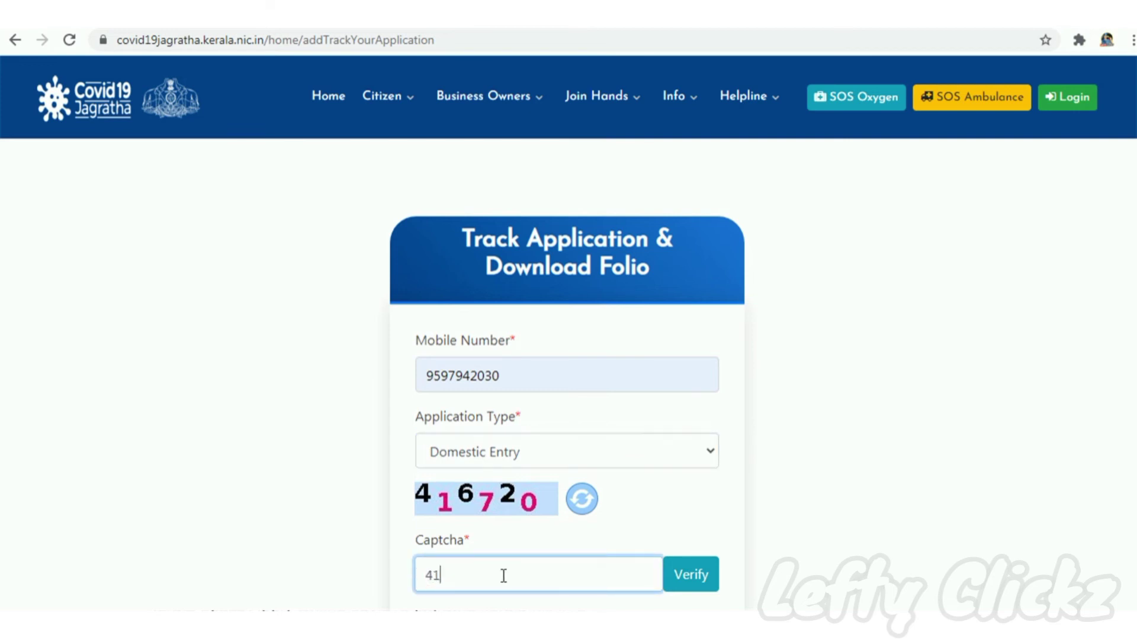
pyautogui.scroll(-1, 1131, 462)
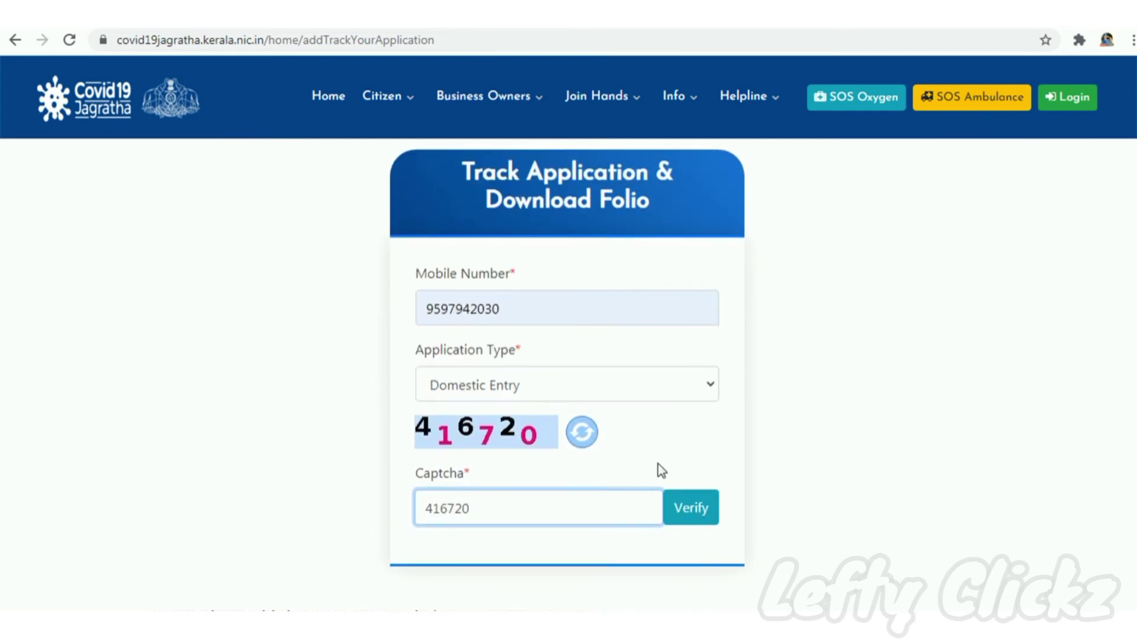
pyautogui.click(683, 508)
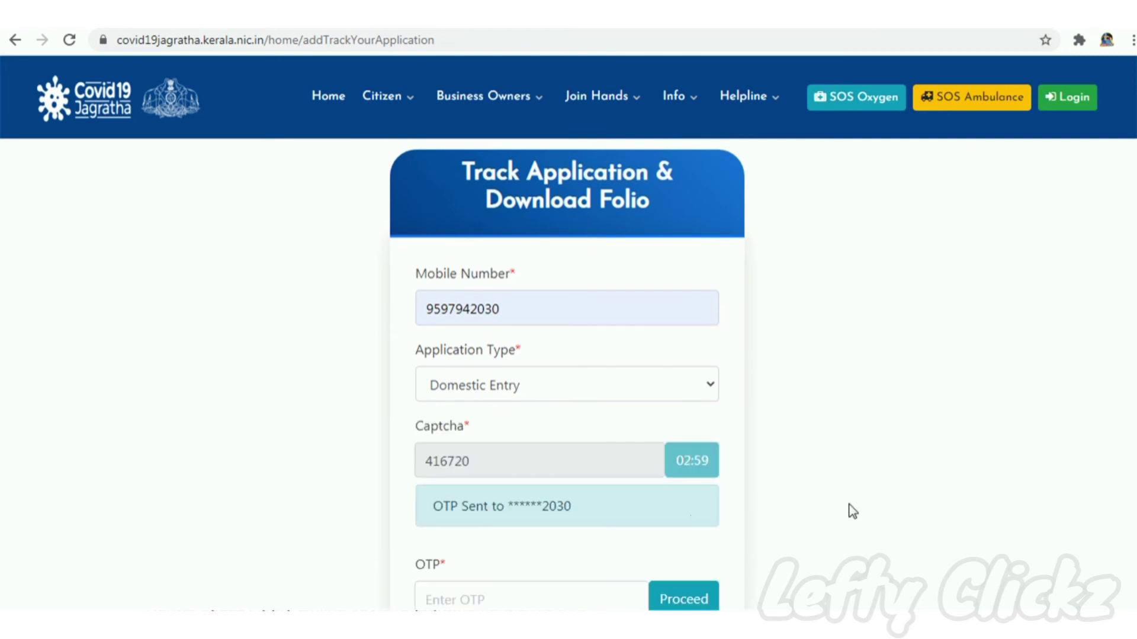
# Enter the received OTP and submit it to fetch the application status.
pyautogui.scroll(-1, 853, 511)
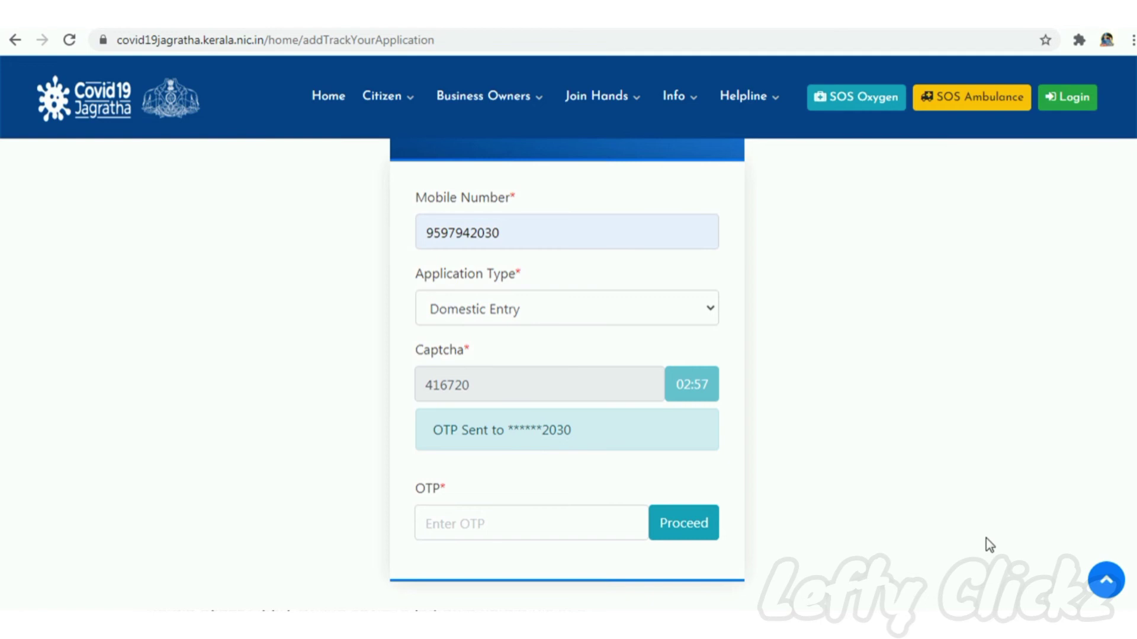
pyautogui.click(551, 524)
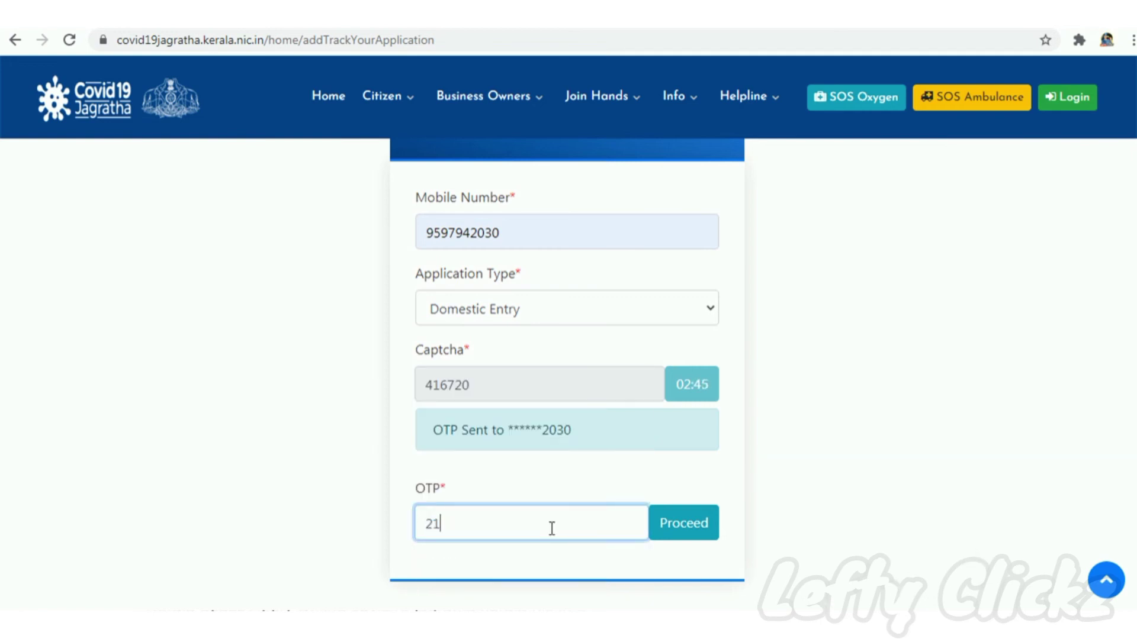
pyautogui.scroll(-2, 1046, 438)
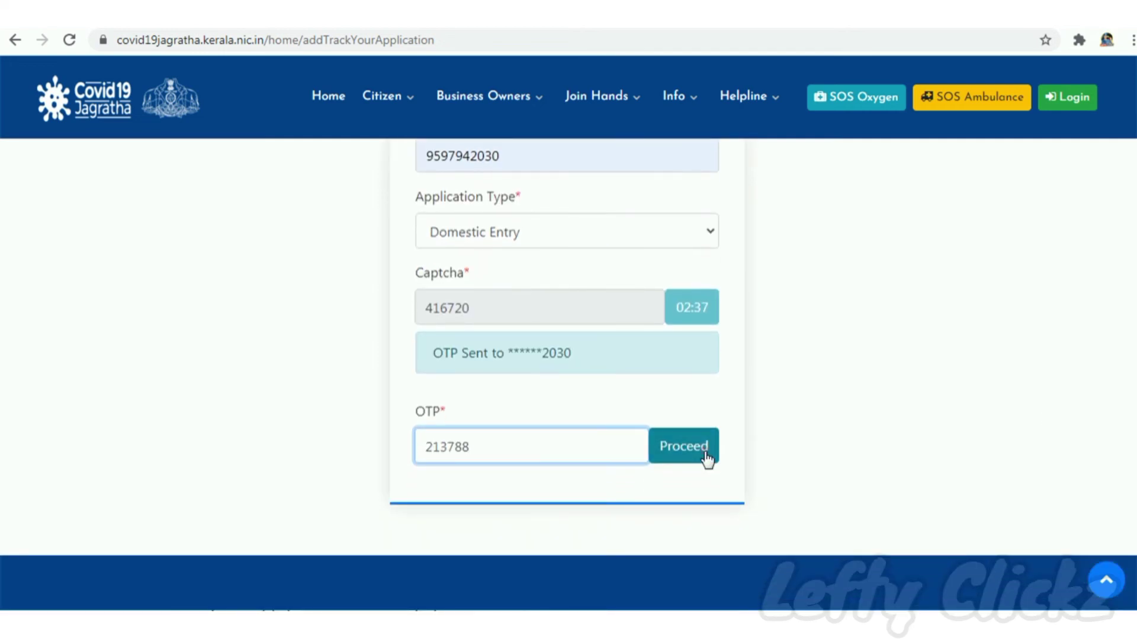
pyautogui.click(707, 458)
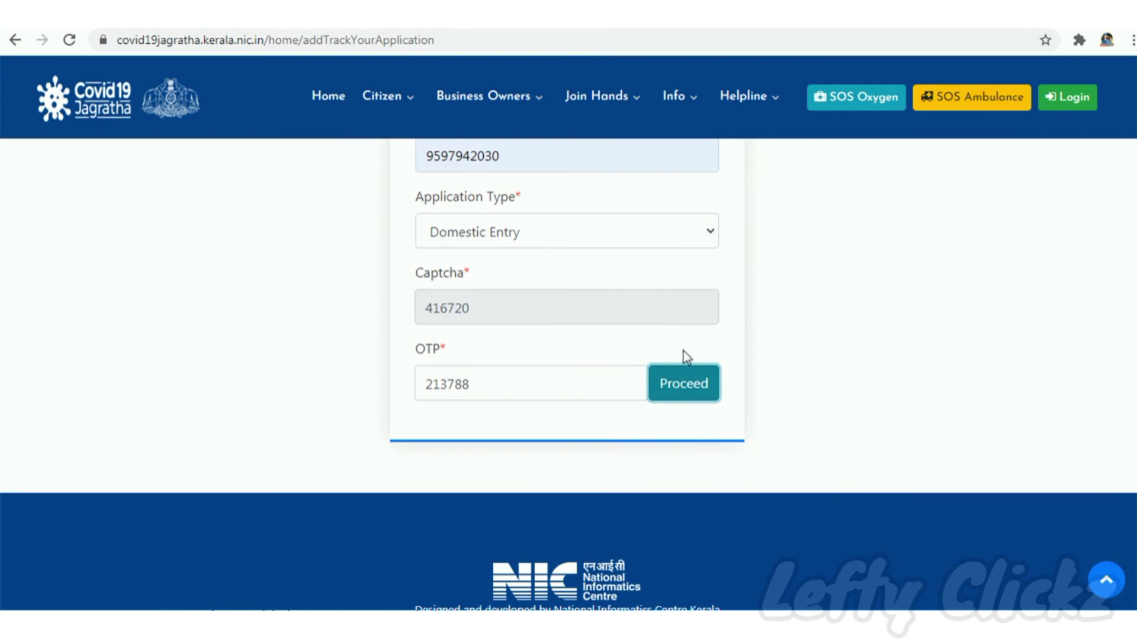
pyautogui.click(685, 382)
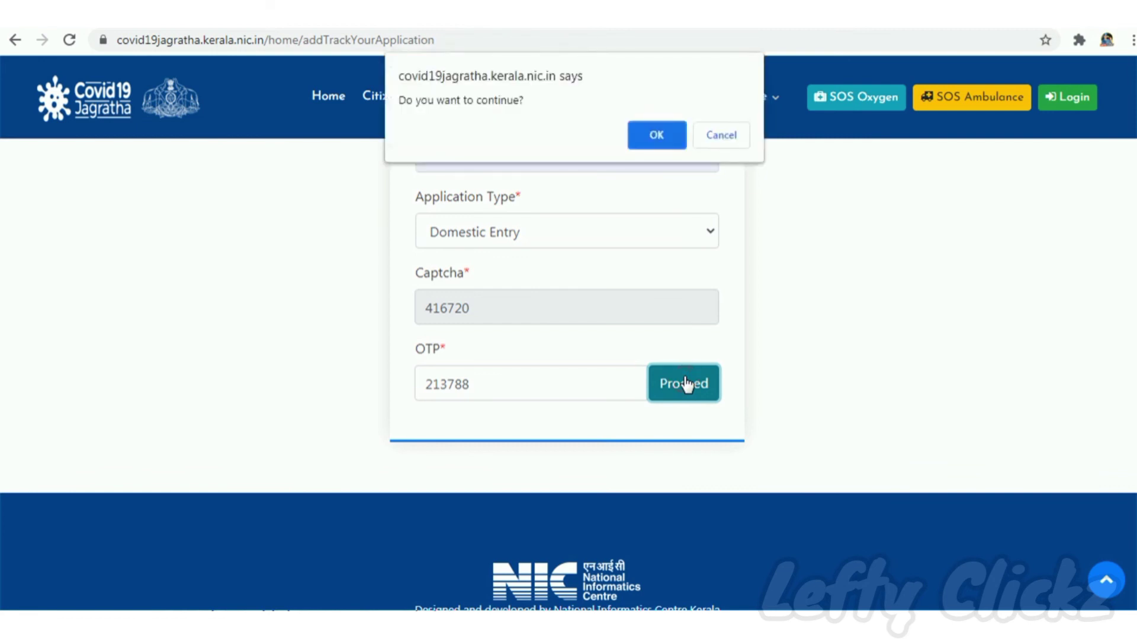
# Confirm, download the Approved permit for the 25/06/2021 trip, and open Domestic Permit (3).pdf.
pyautogui.click(655, 135)
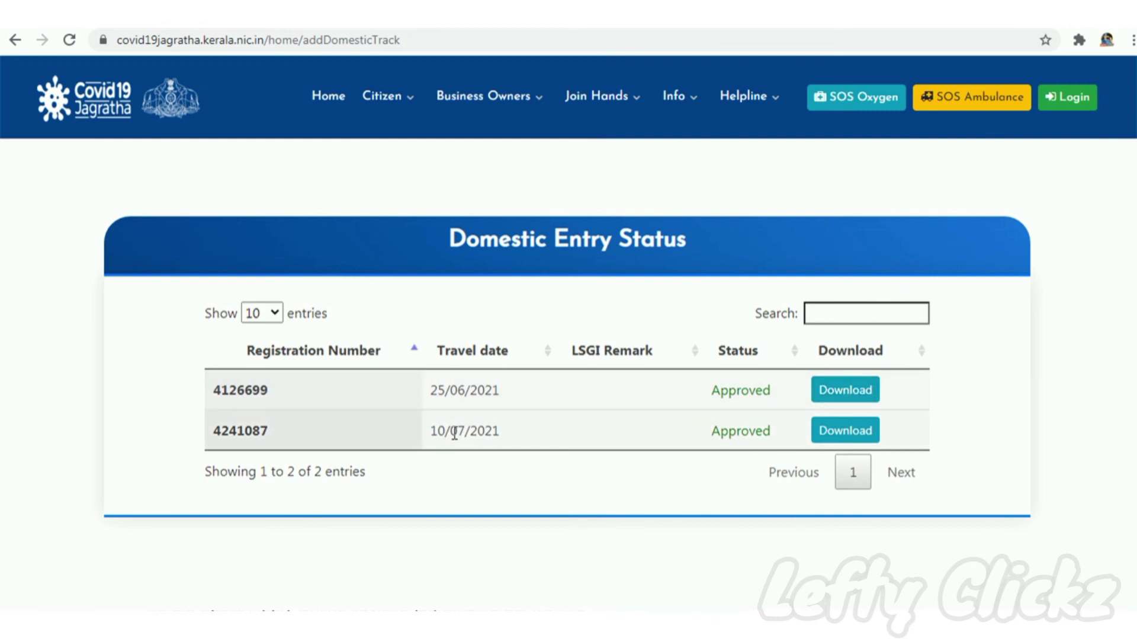
pyautogui.moveTo(452, 431); pyautogui.dragTo(496, 432)
pyautogui.moveTo(457, 390); pyautogui.dragTo(535, 397)
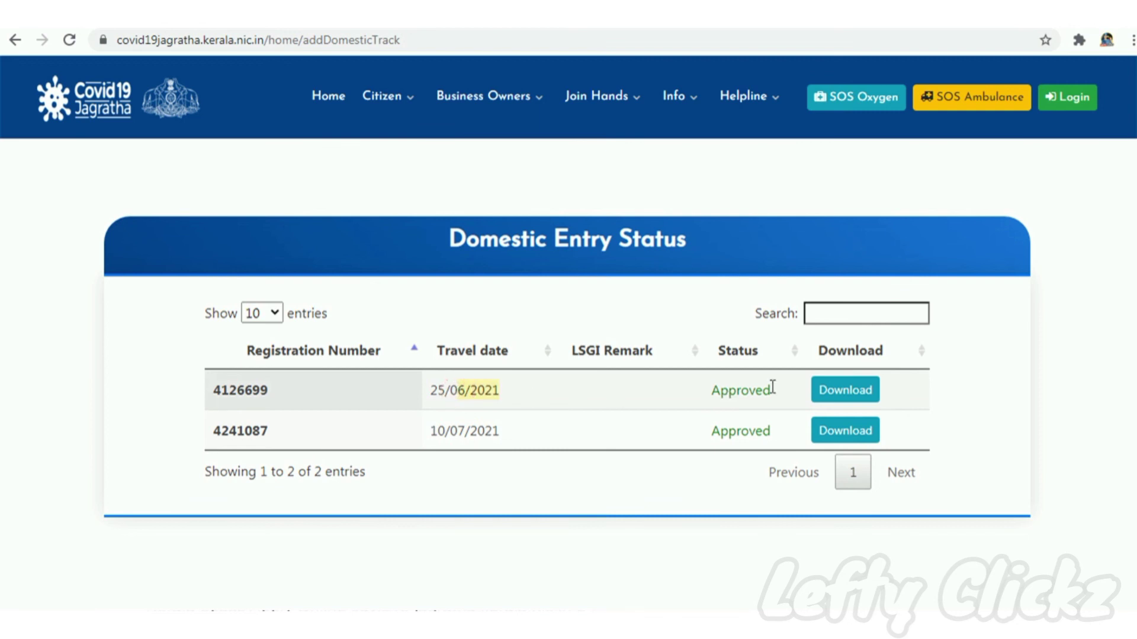
pyautogui.click(843, 397)
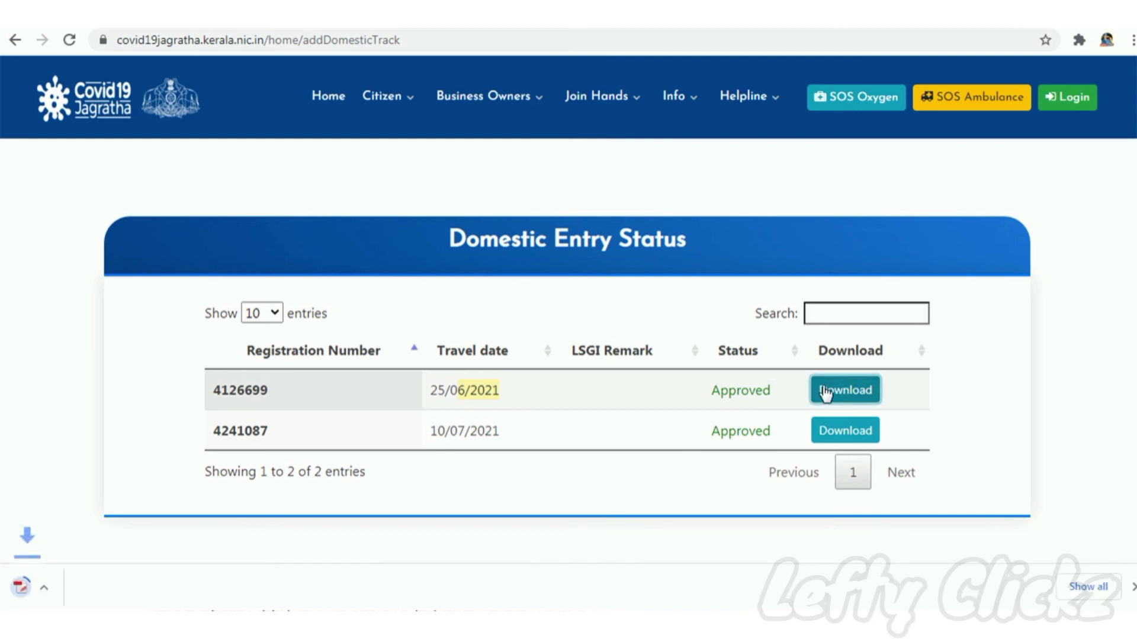
pyautogui.moveTo(707, 389); pyautogui.dragTo(751, 385)
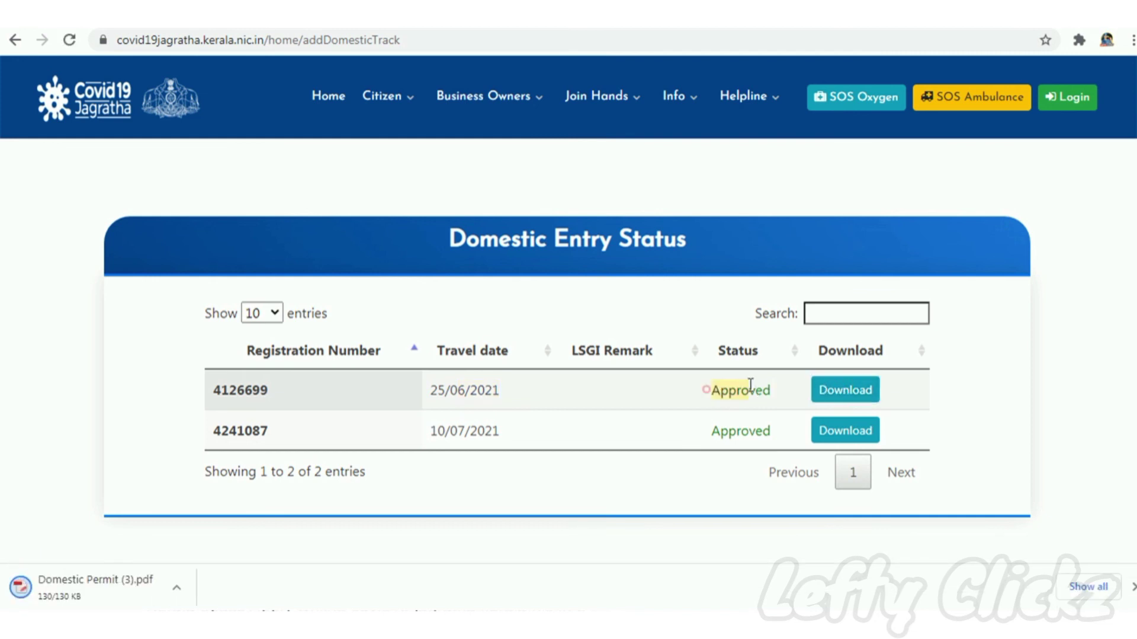
pyautogui.moveTo(106, 569)
pyautogui.mouseDown()
pyautogui.moveTo(111, 583)
pyautogui.moveTo(97, 586)
pyautogui.mouseUp()
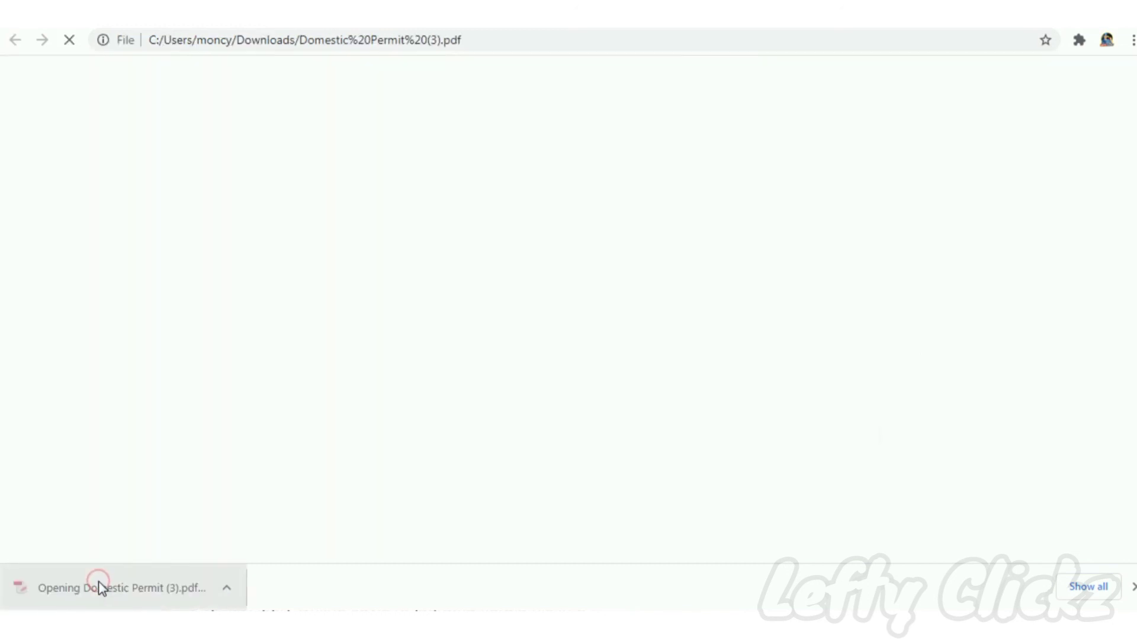